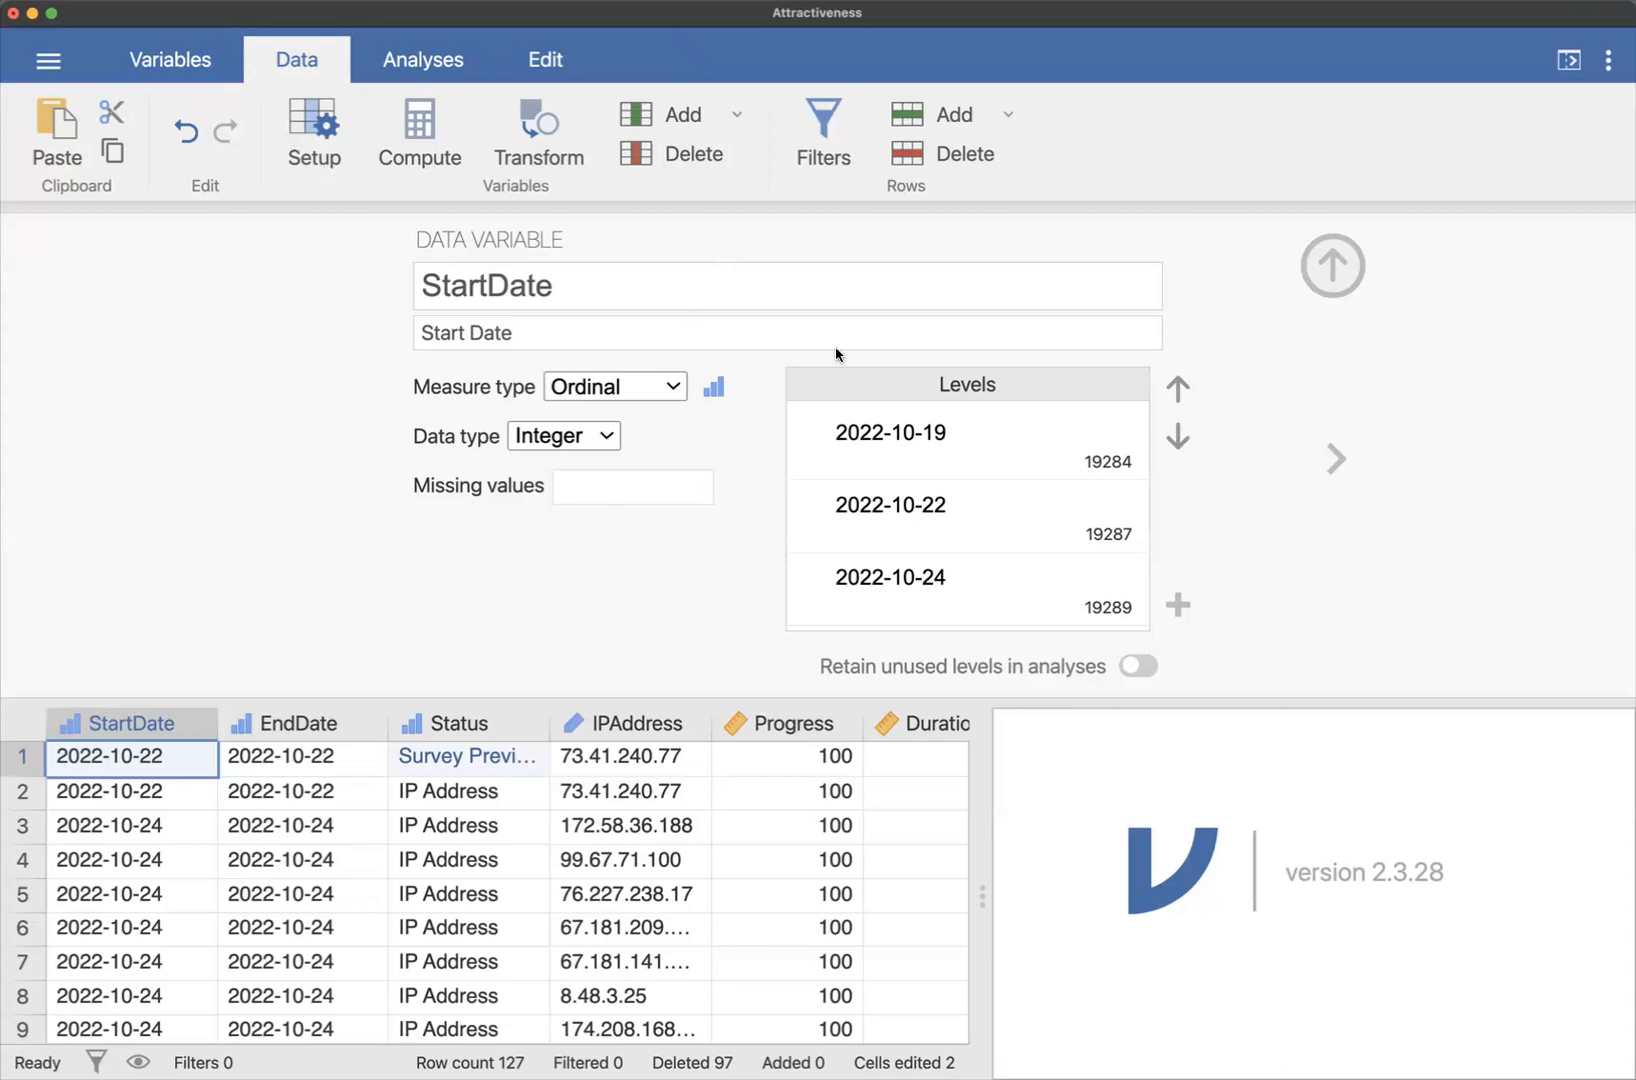
# Reopen the StartDate variable's setup and step through the settings of EndDate and Status
pyautogui.click(1333, 265)
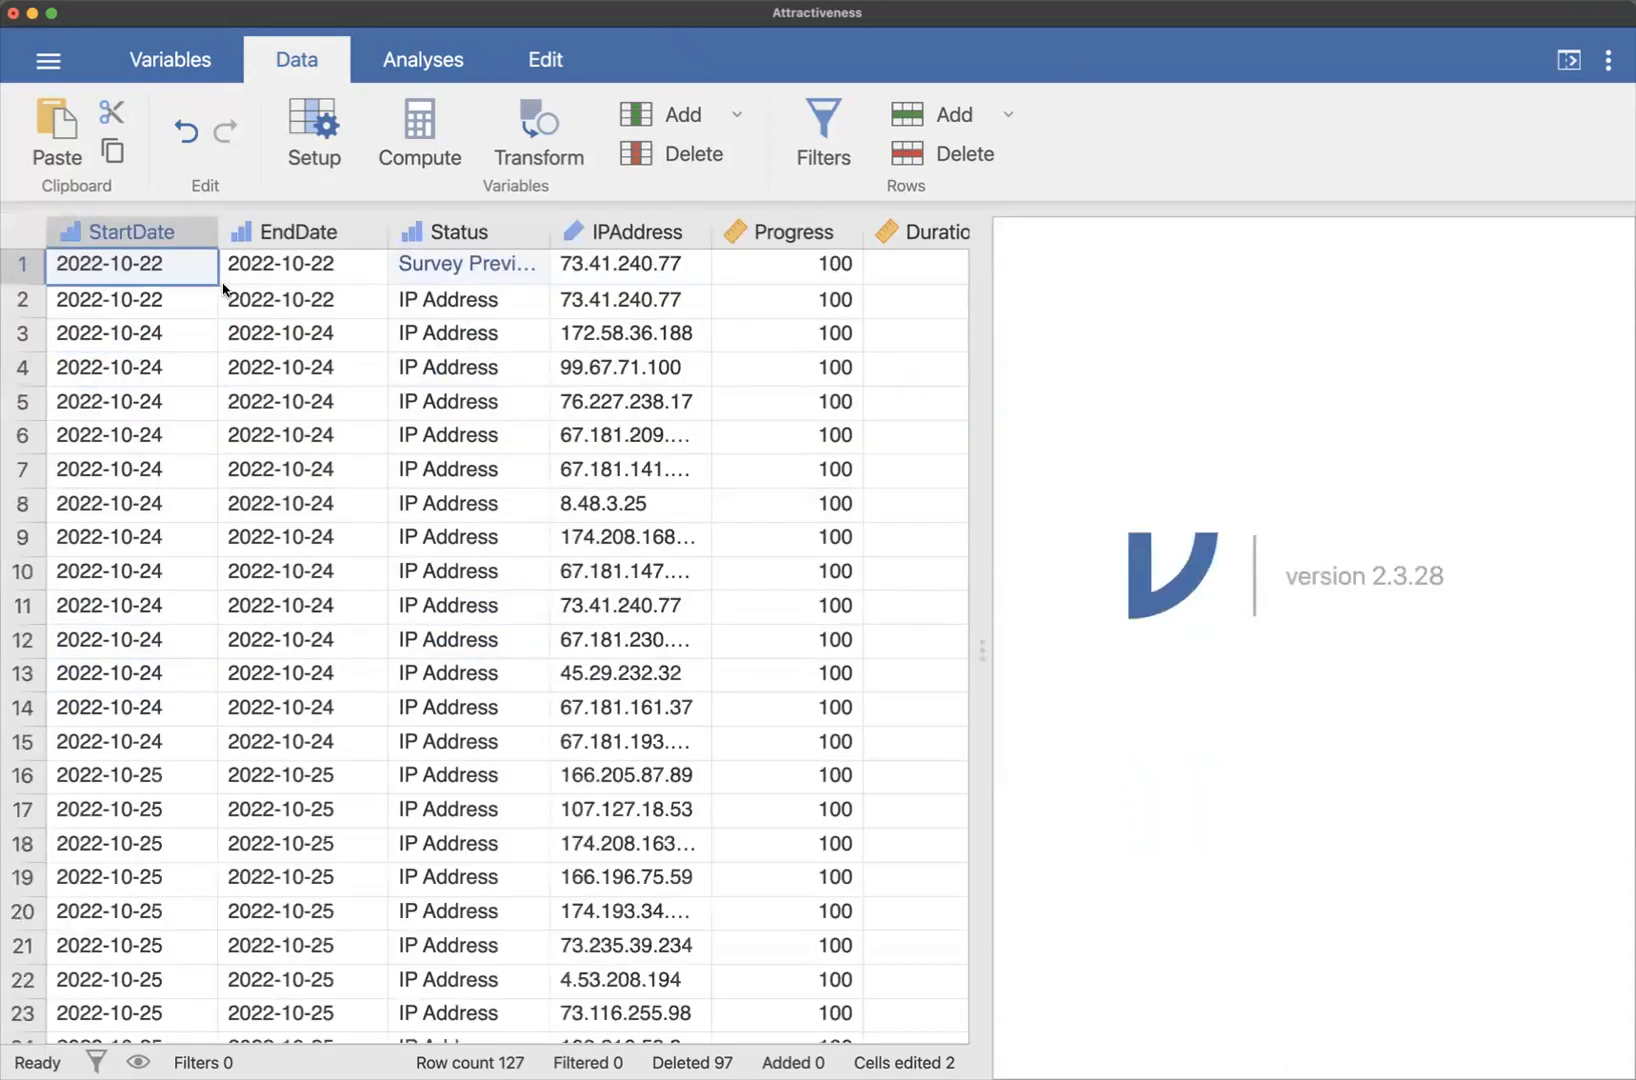
pyautogui.click(133, 234)
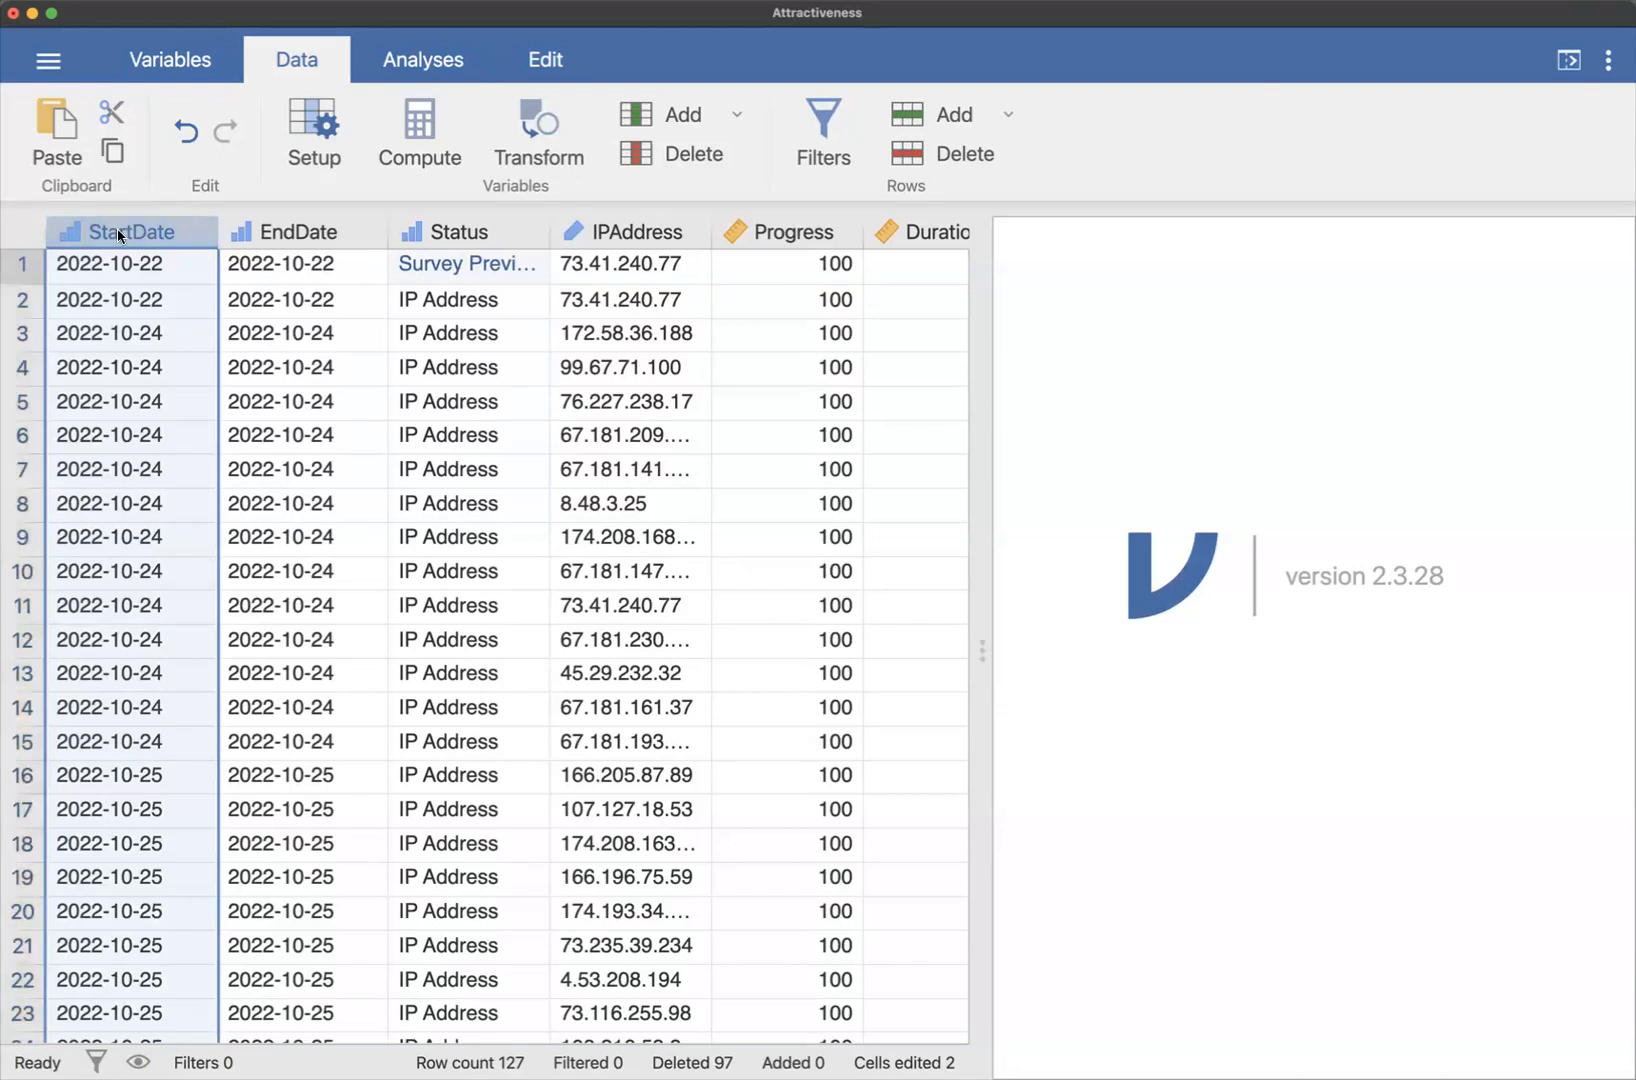
pyautogui.doubleClick(122, 234)
pyautogui.click(567, 288)
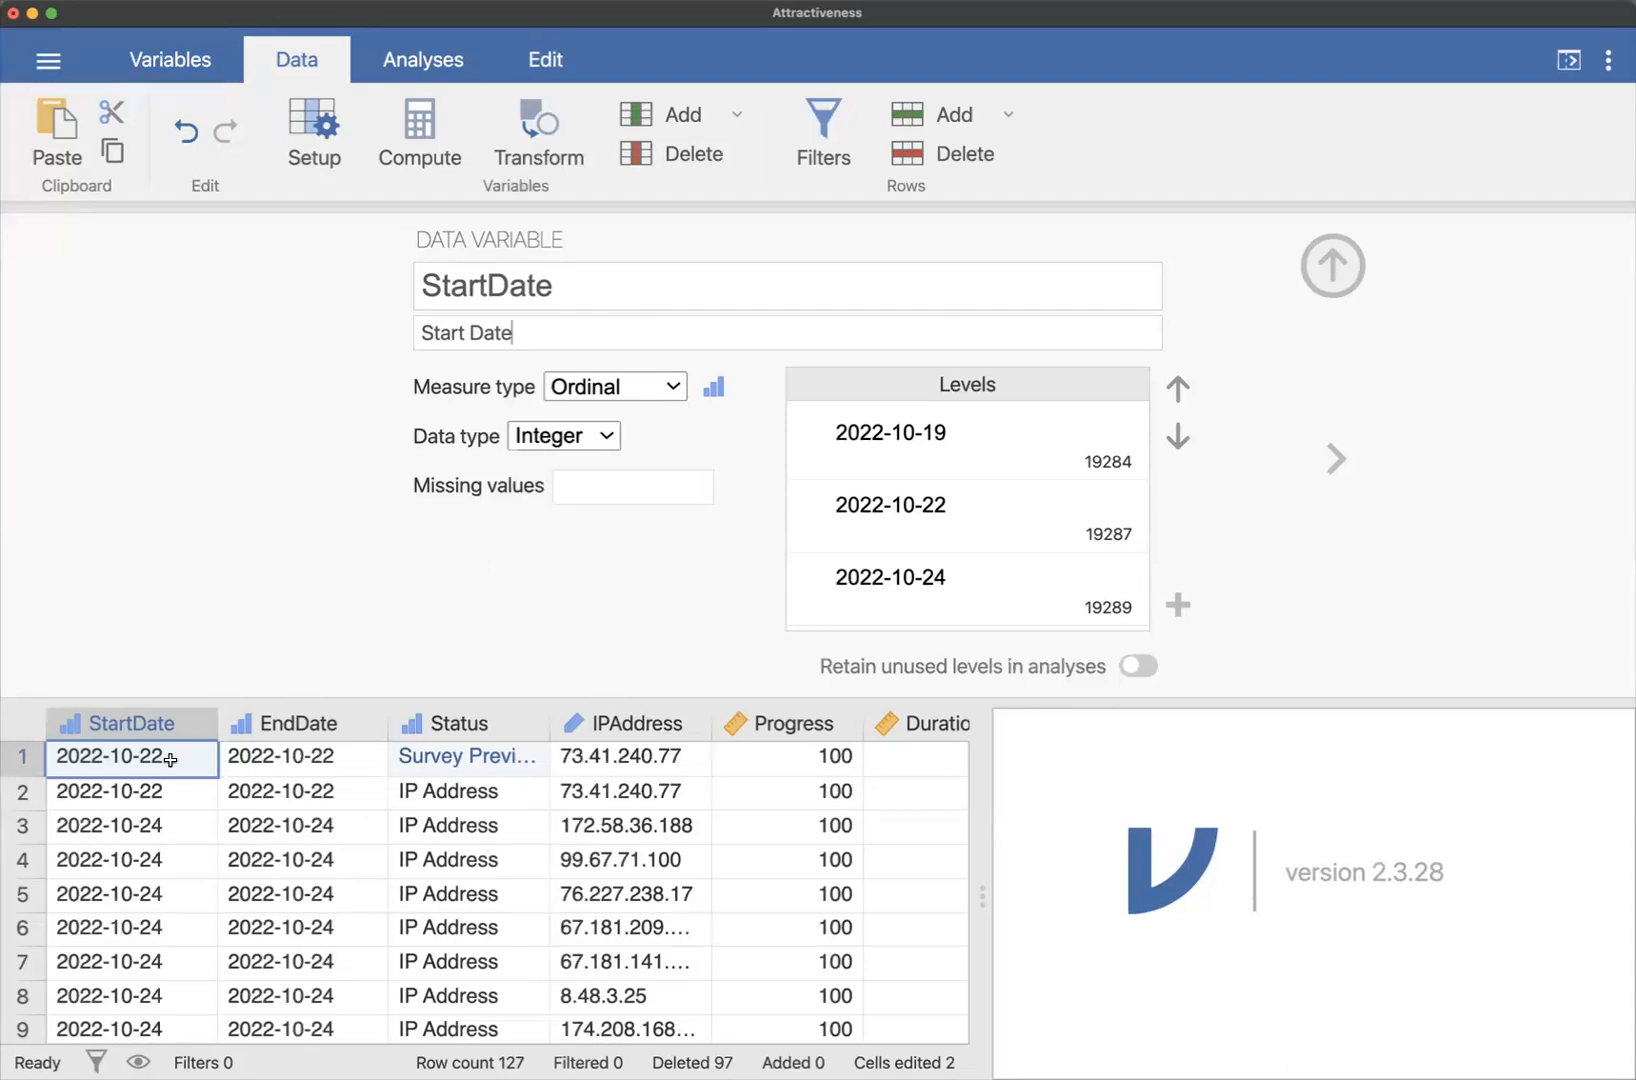
pyautogui.click(139, 725)
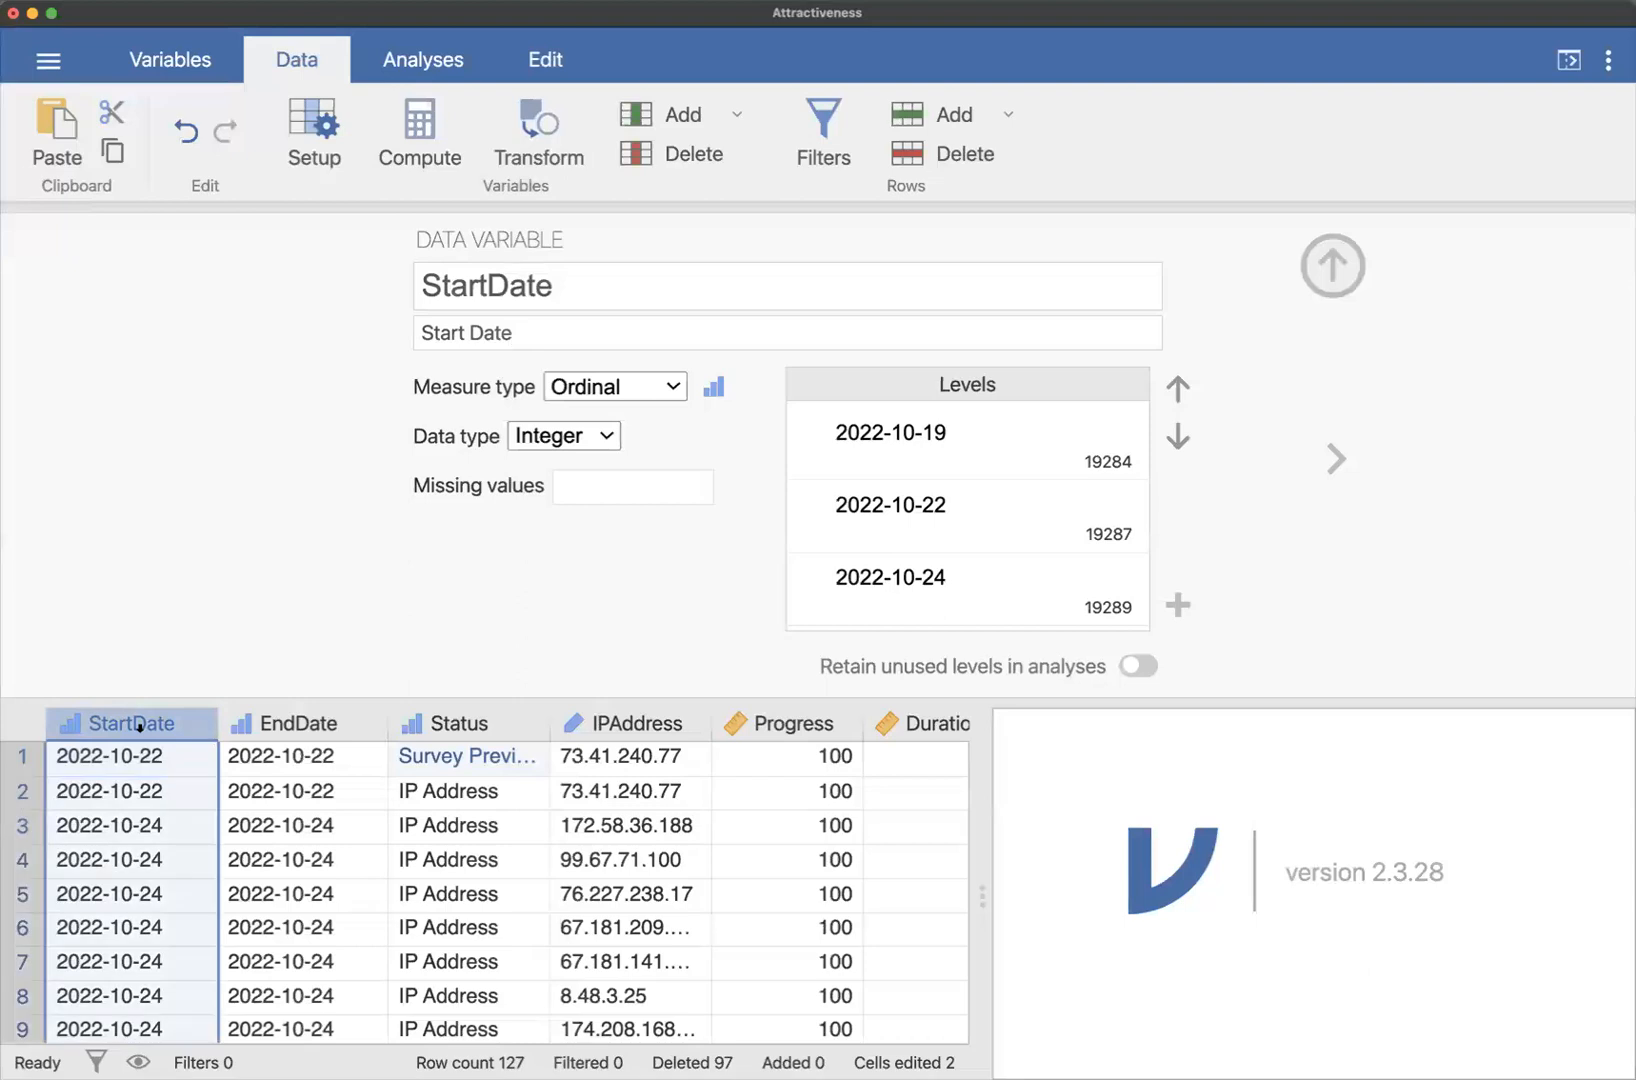
pyautogui.click(314, 724)
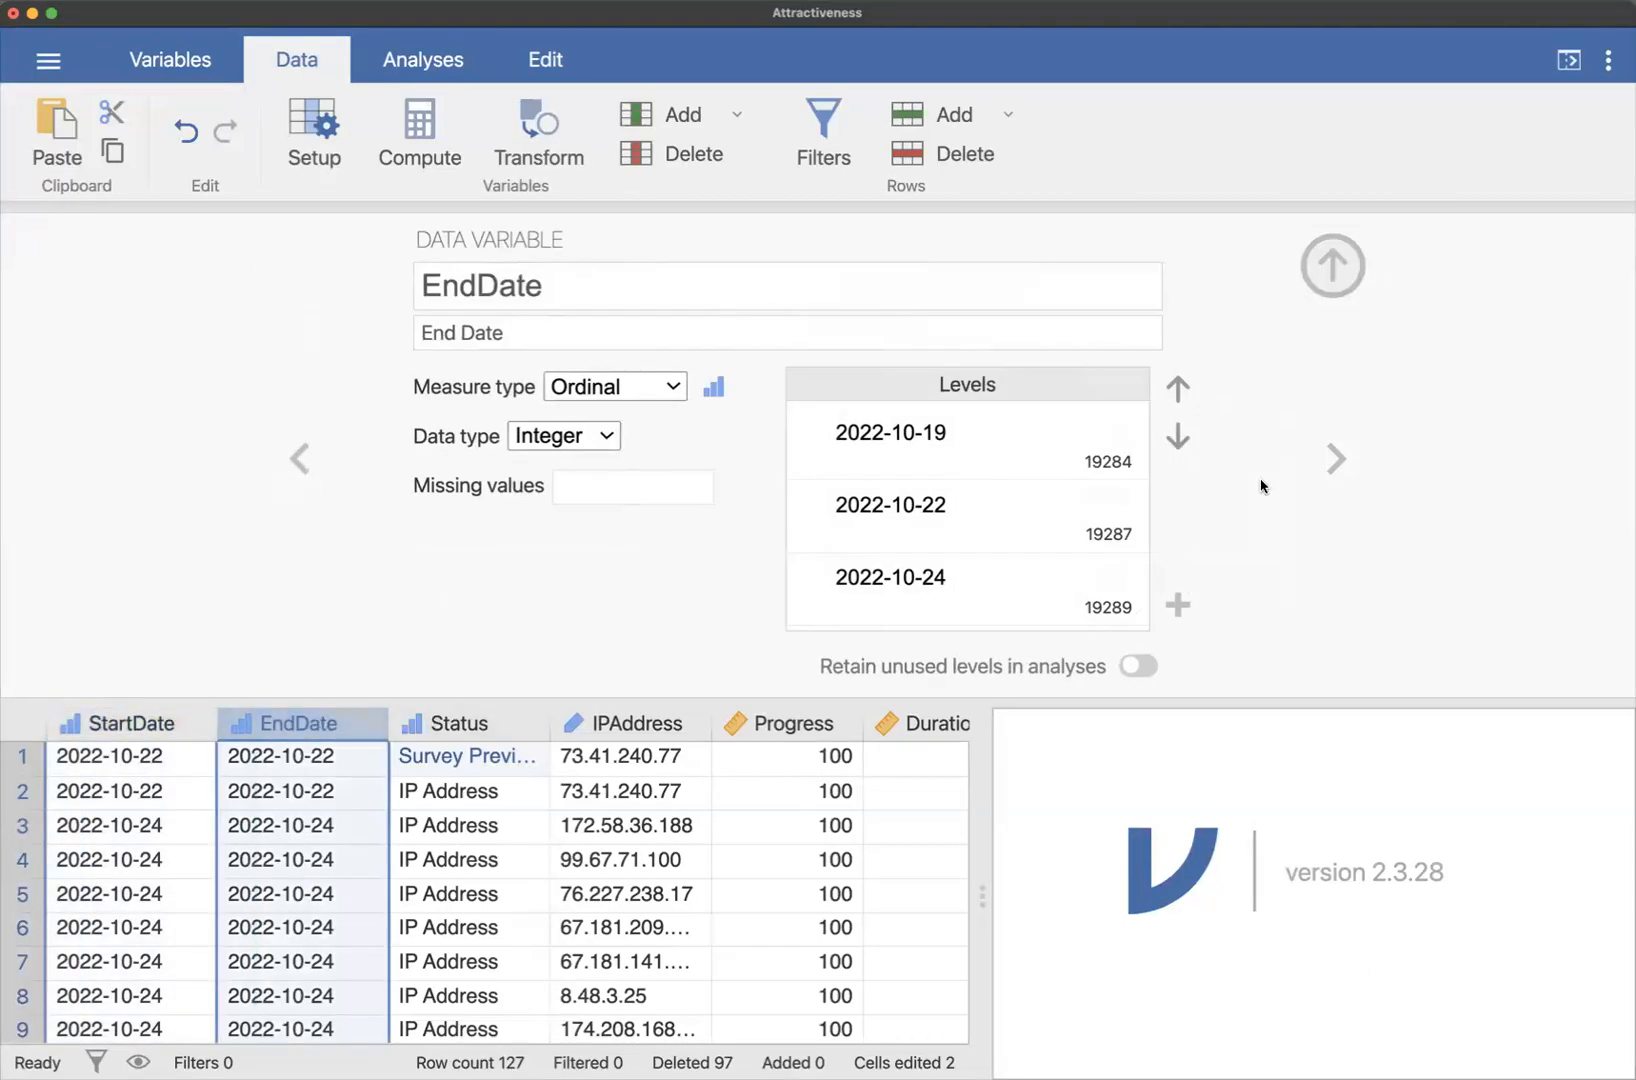
pyautogui.click(1336, 459)
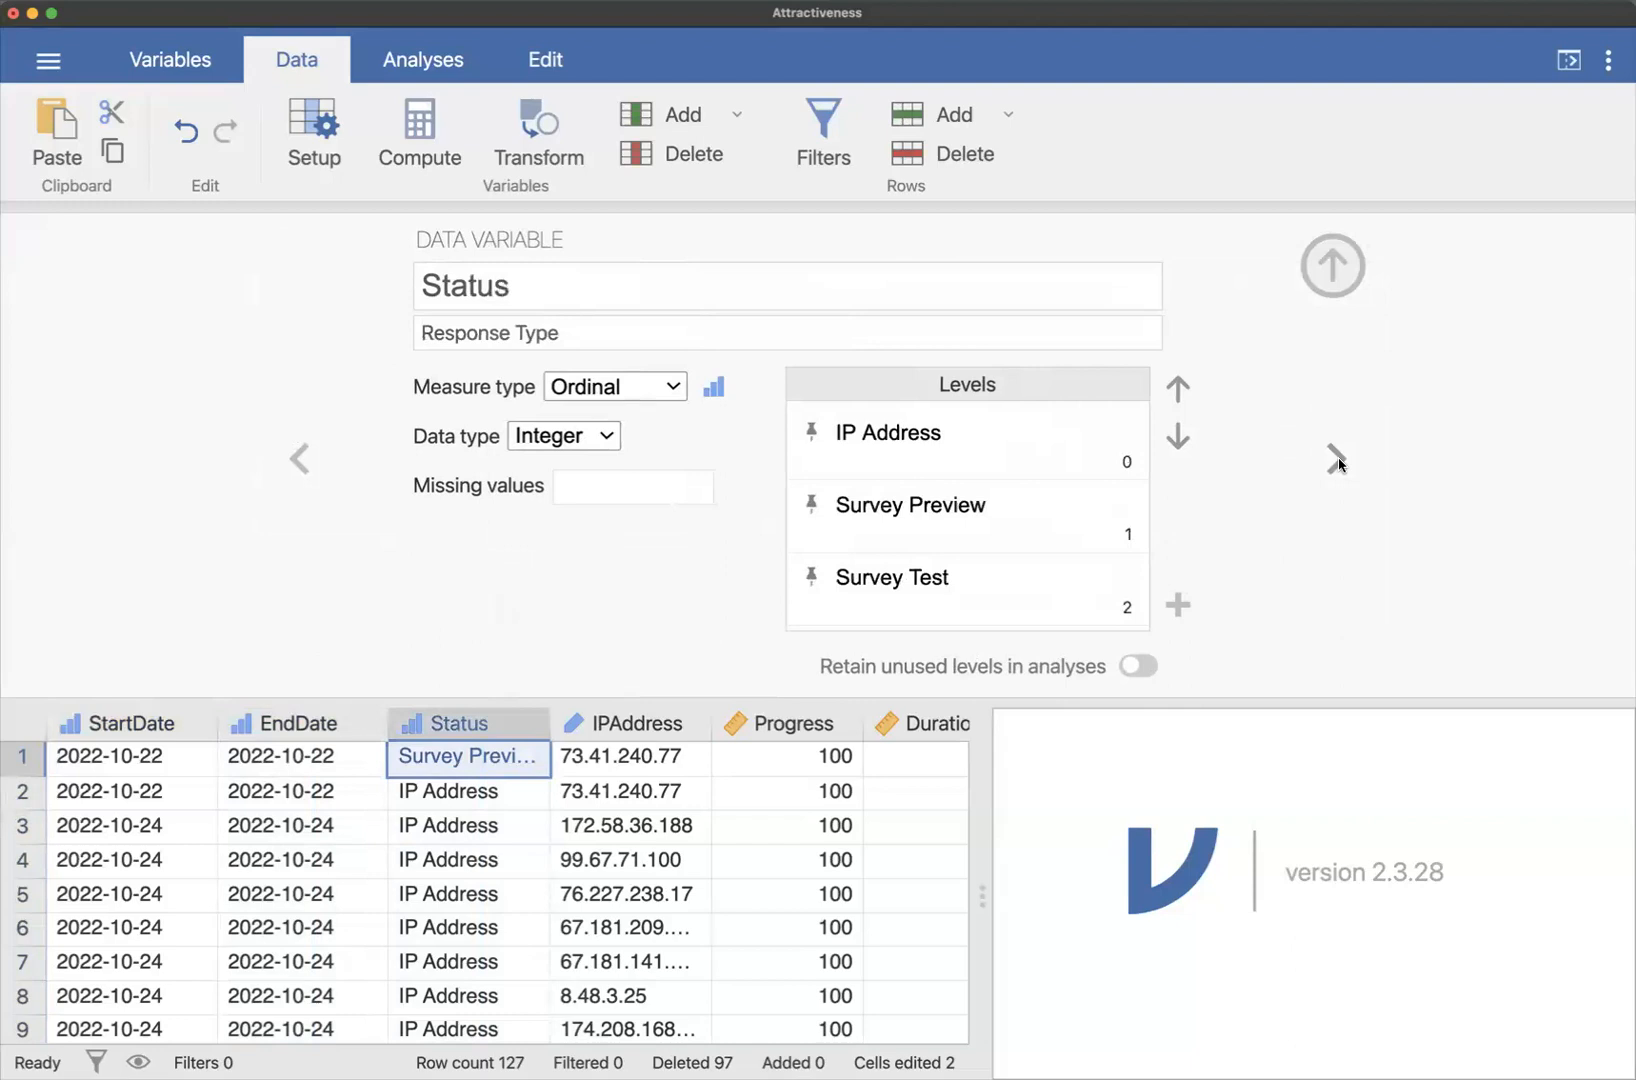
# Widen the Status column so that its full cell labels fit
pyautogui.moveTo(550, 726); pyautogui.dragTo(586, 727)
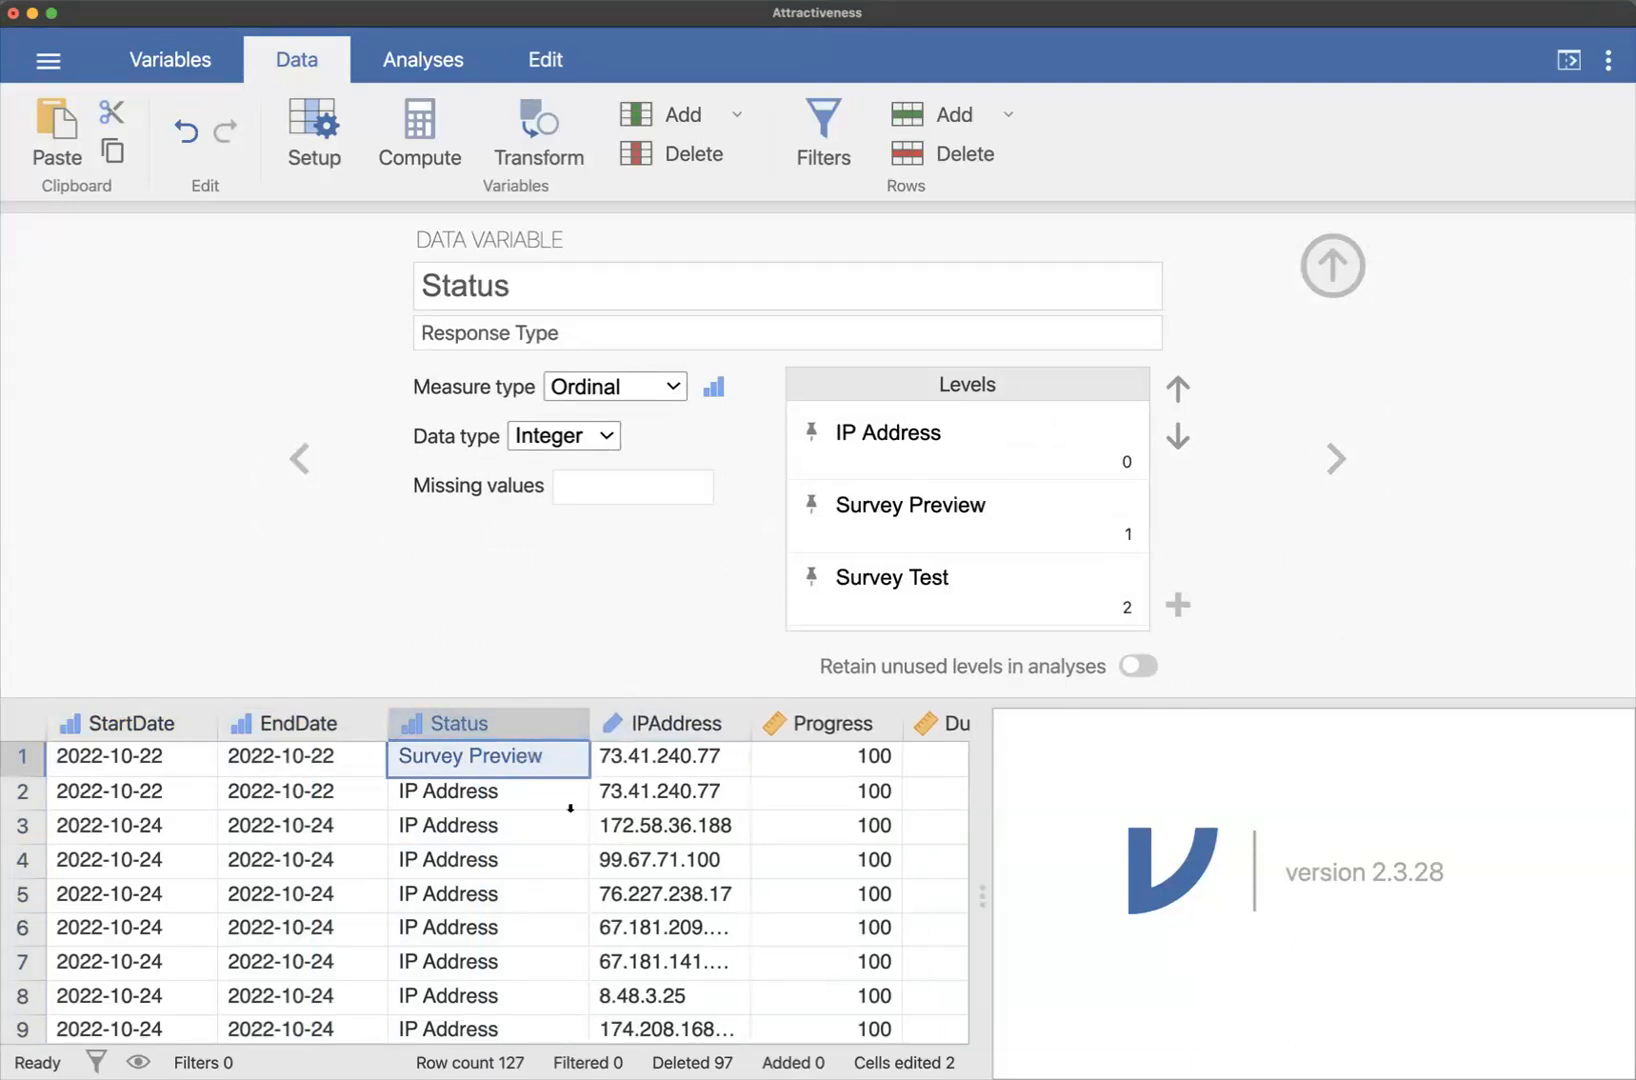
pyautogui.click(537, 797)
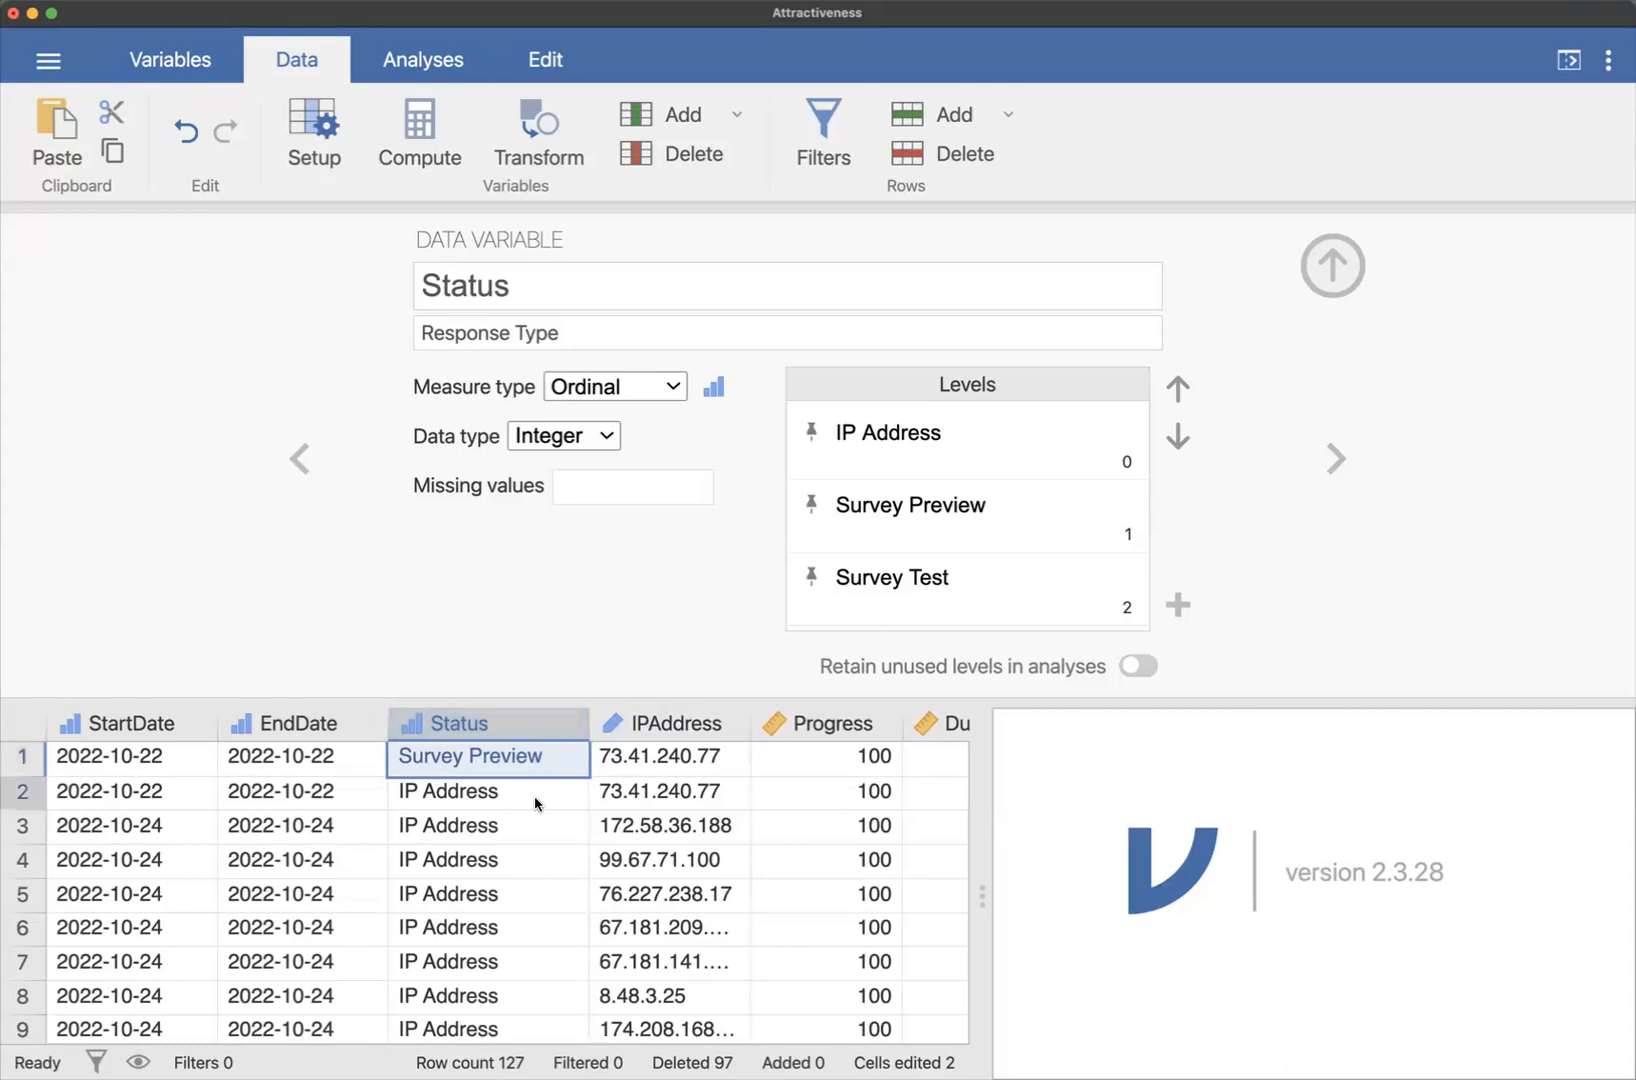
pyautogui.click(548, 763)
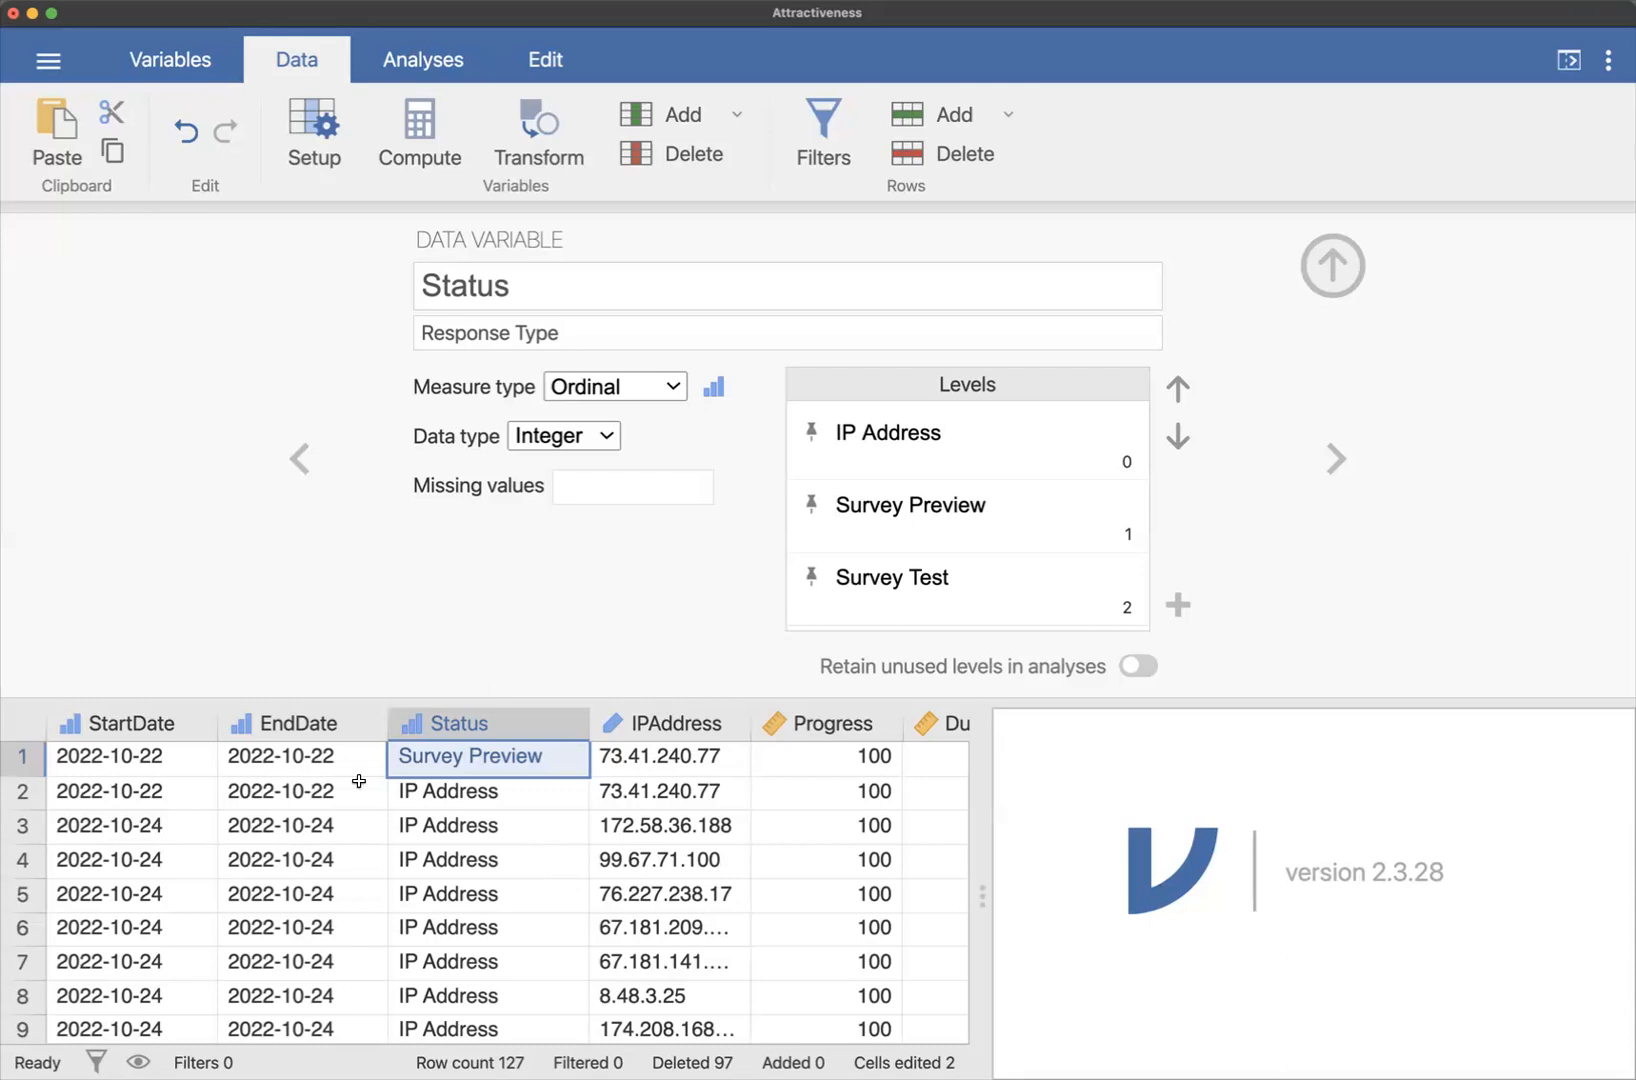
# Delete data row 1, the Survey Preview response
pyautogui.click(12, 754)
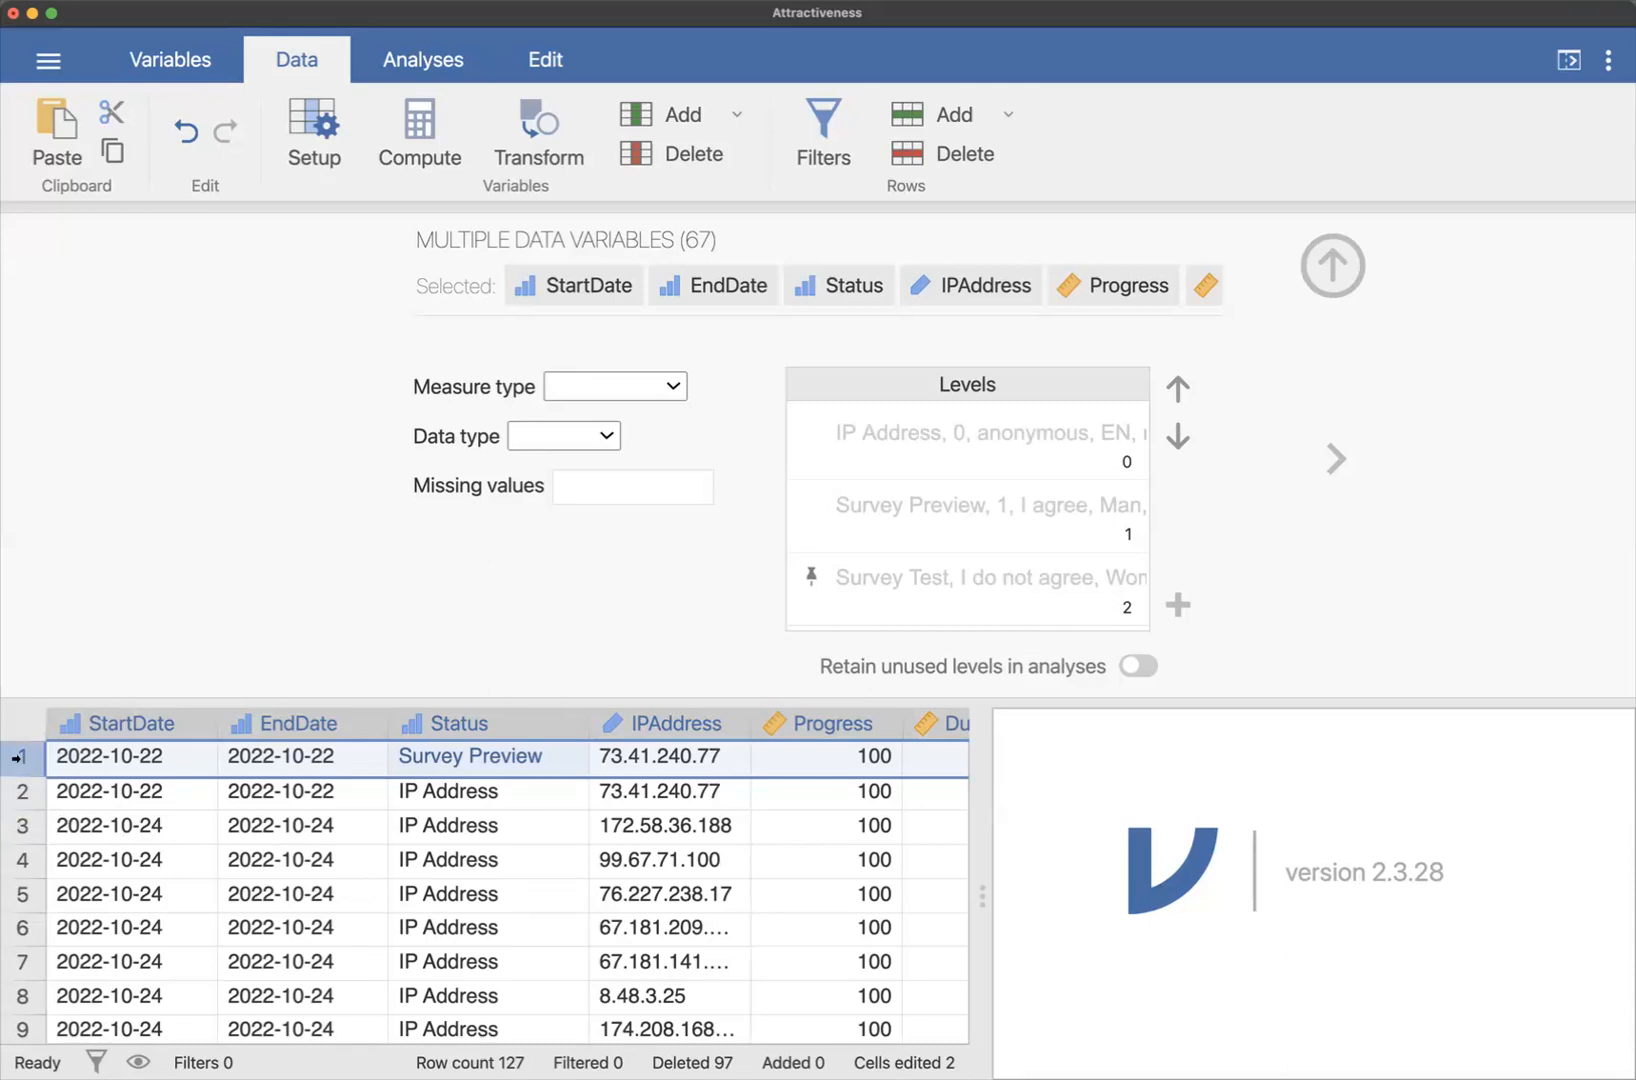
pyautogui.rightClick(12, 755)
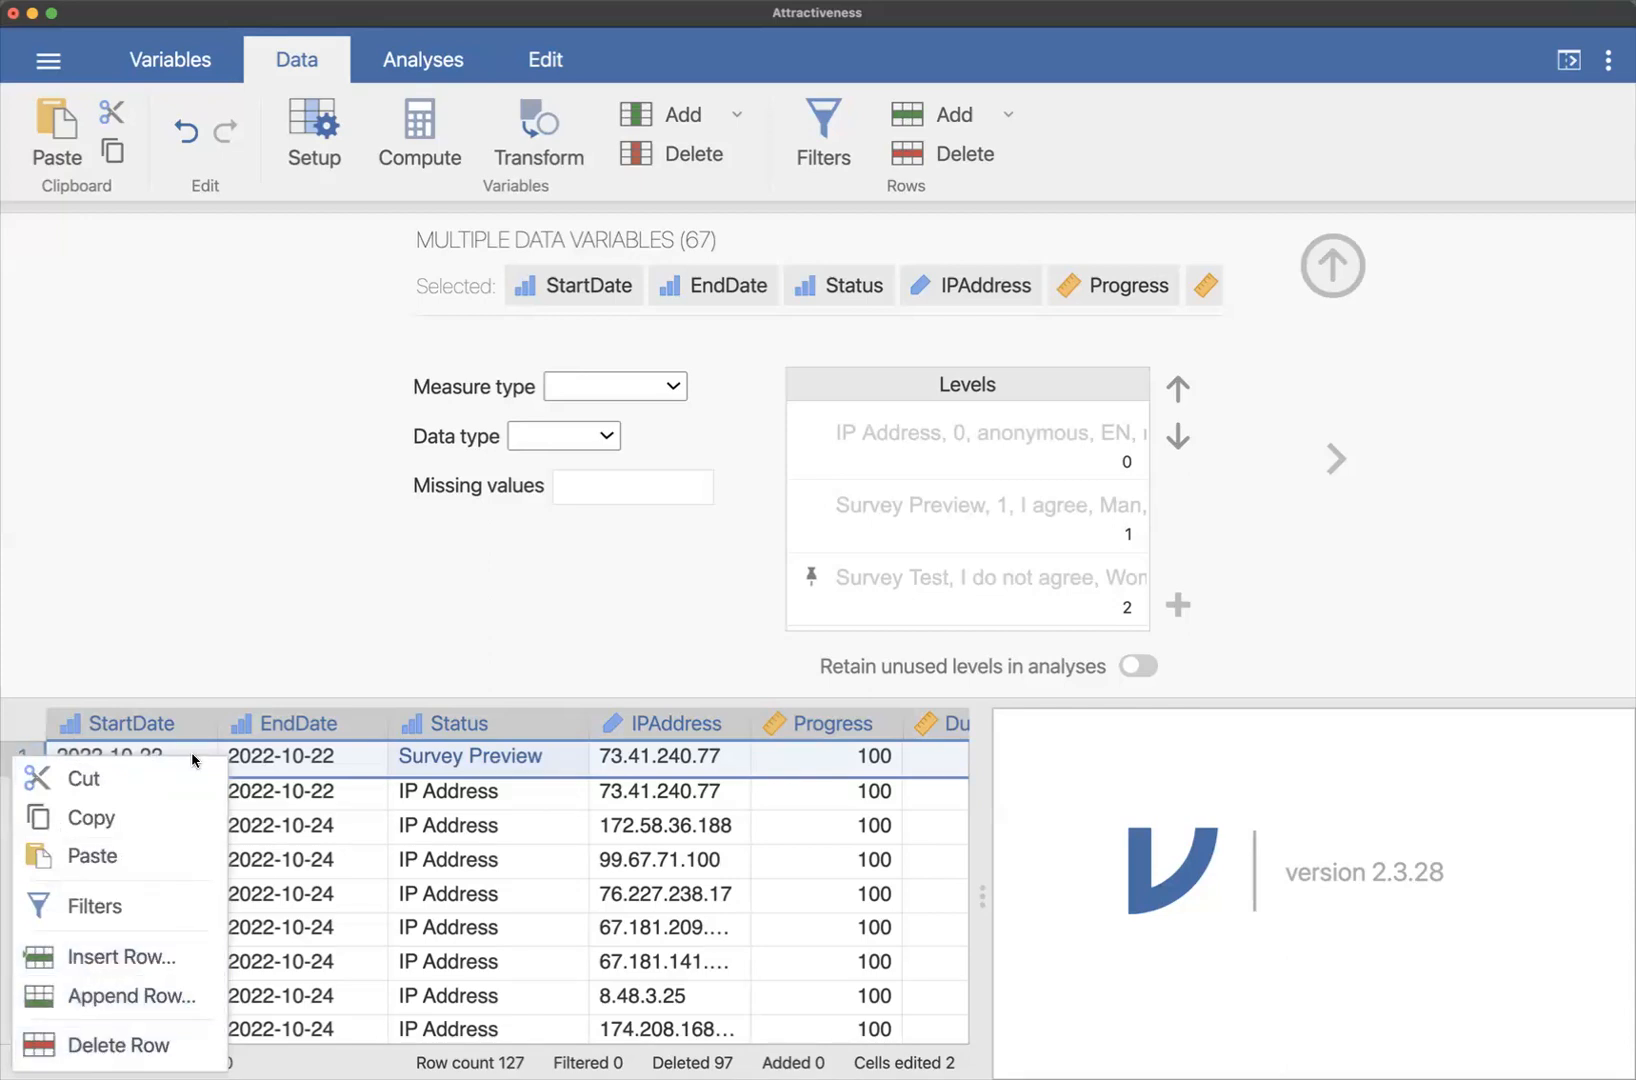
pyautogui.click(226, 545)
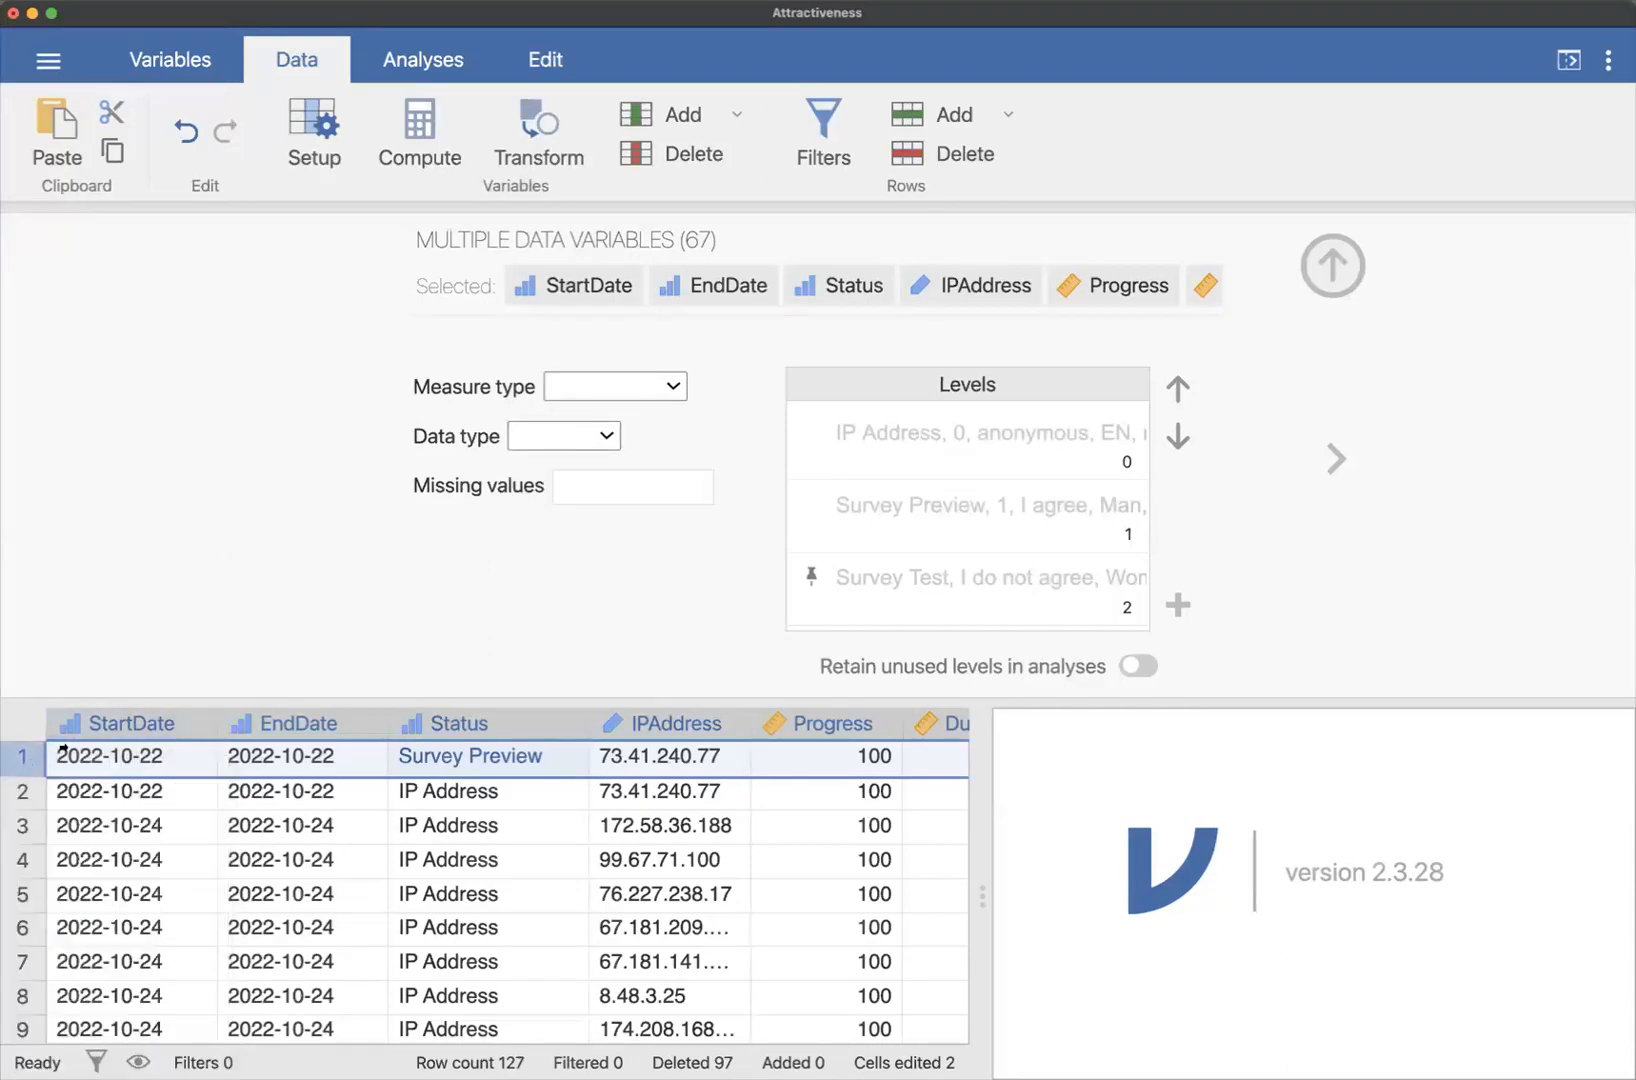
pyautogui.click(689, 155)
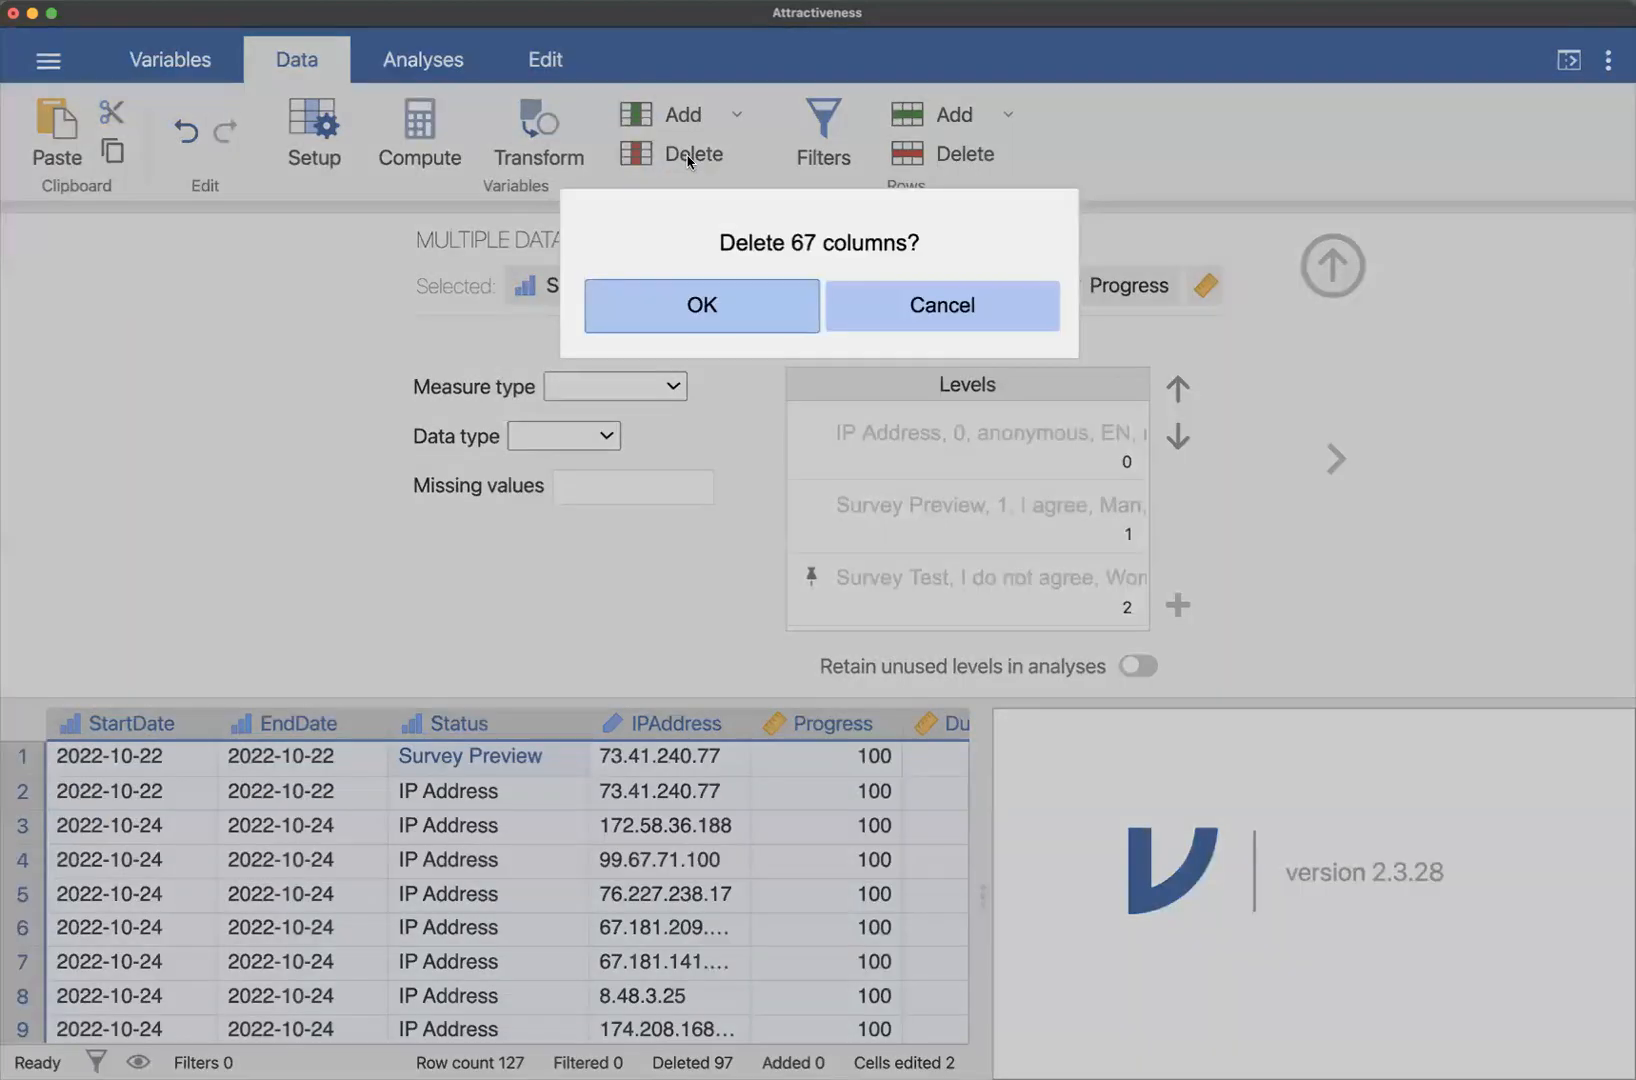
pyautogui.click(830, 305)
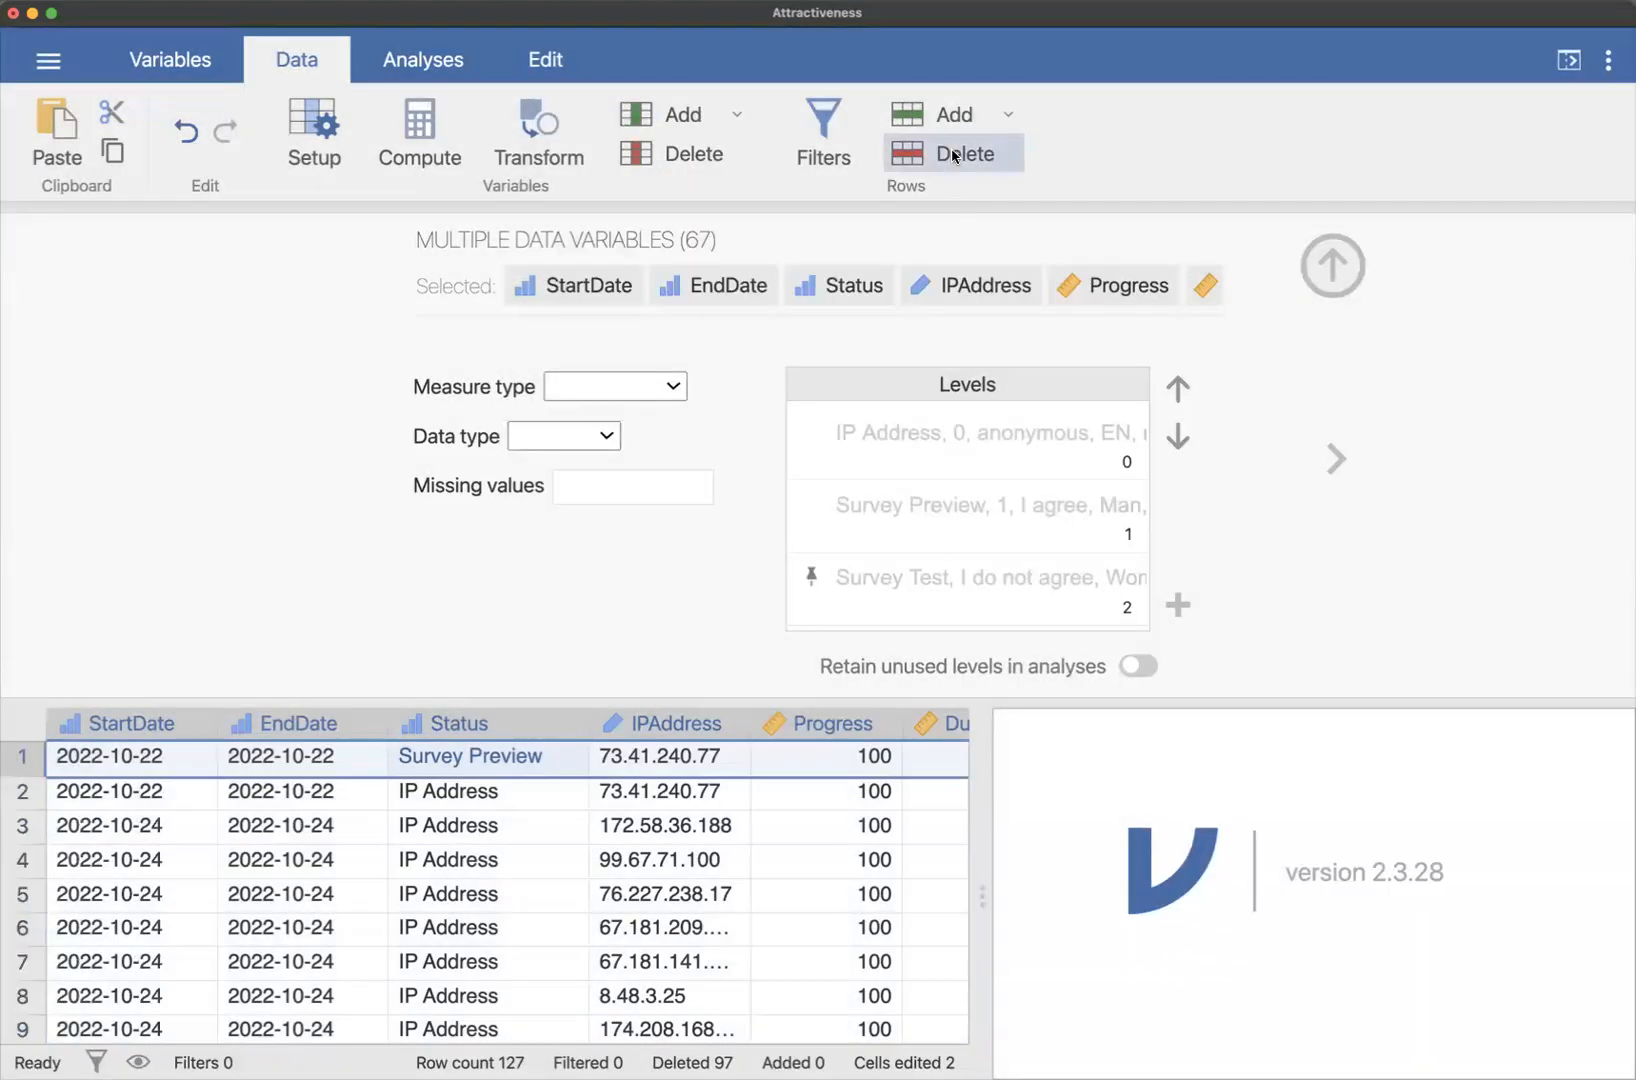
pyautogui.click(966, 157)
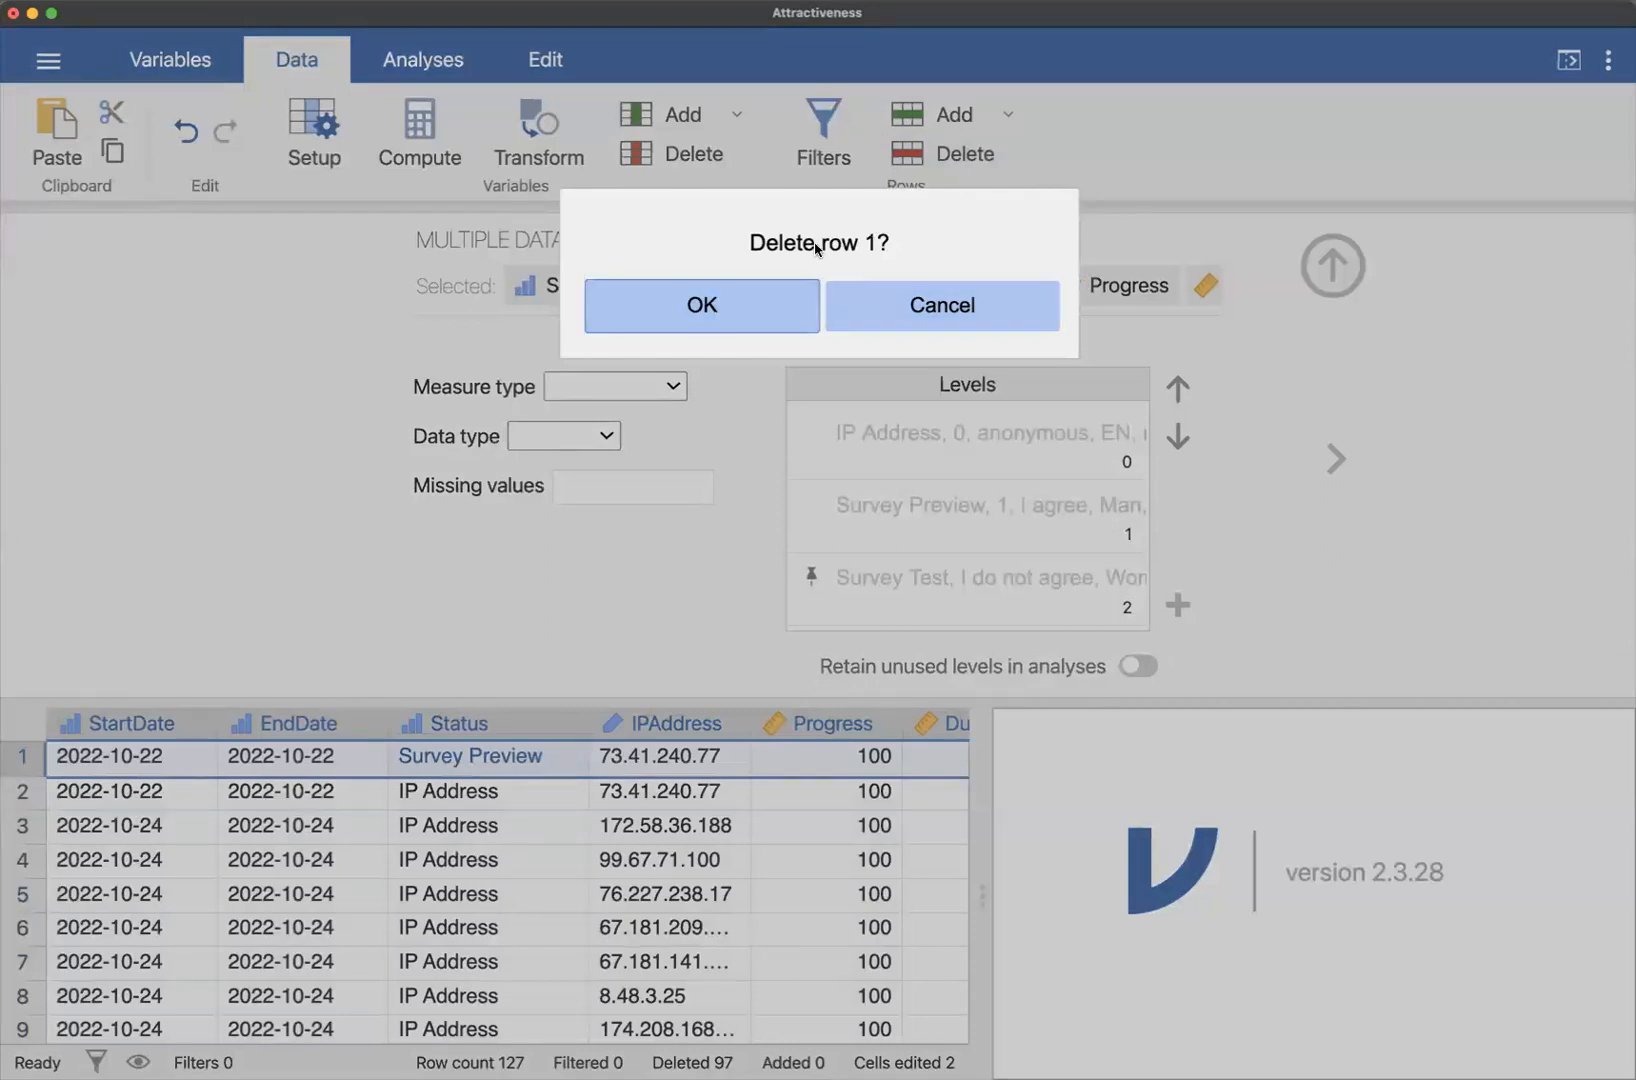
pyautogui.click(688, 307)
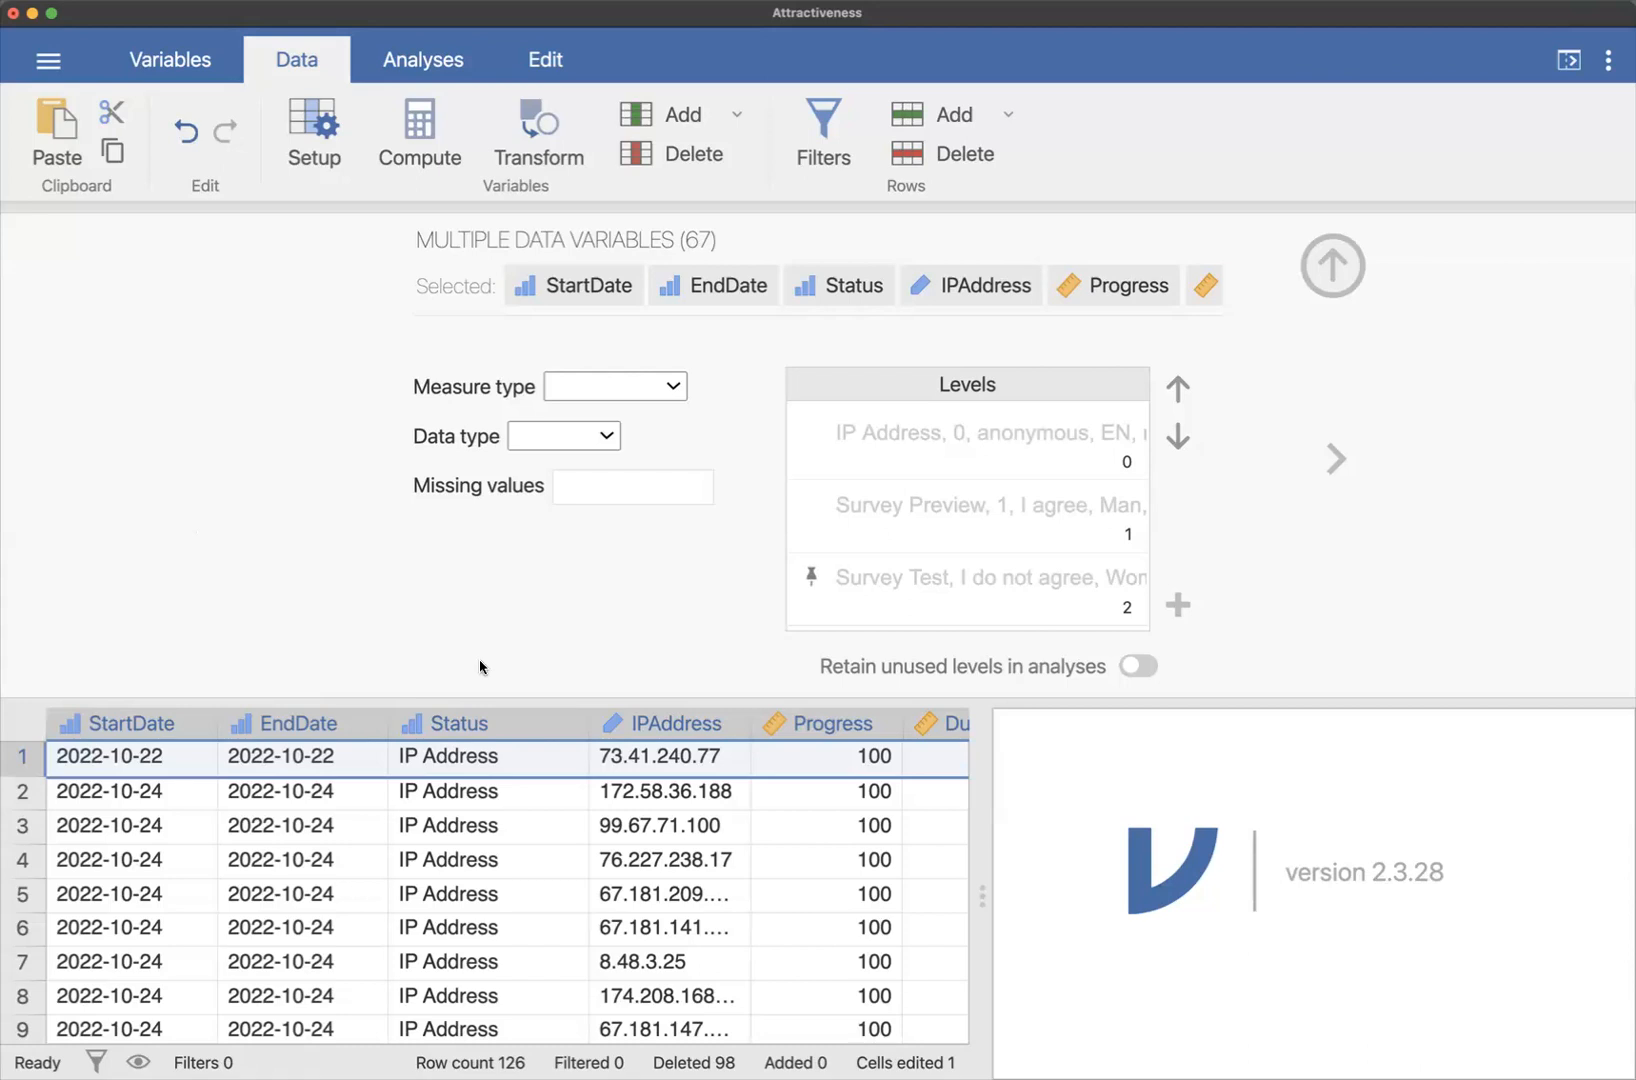
# Delete the IPAddress variable from the dataset
pyautogui.click(532, 855)
pyautogui.click(500, 737)
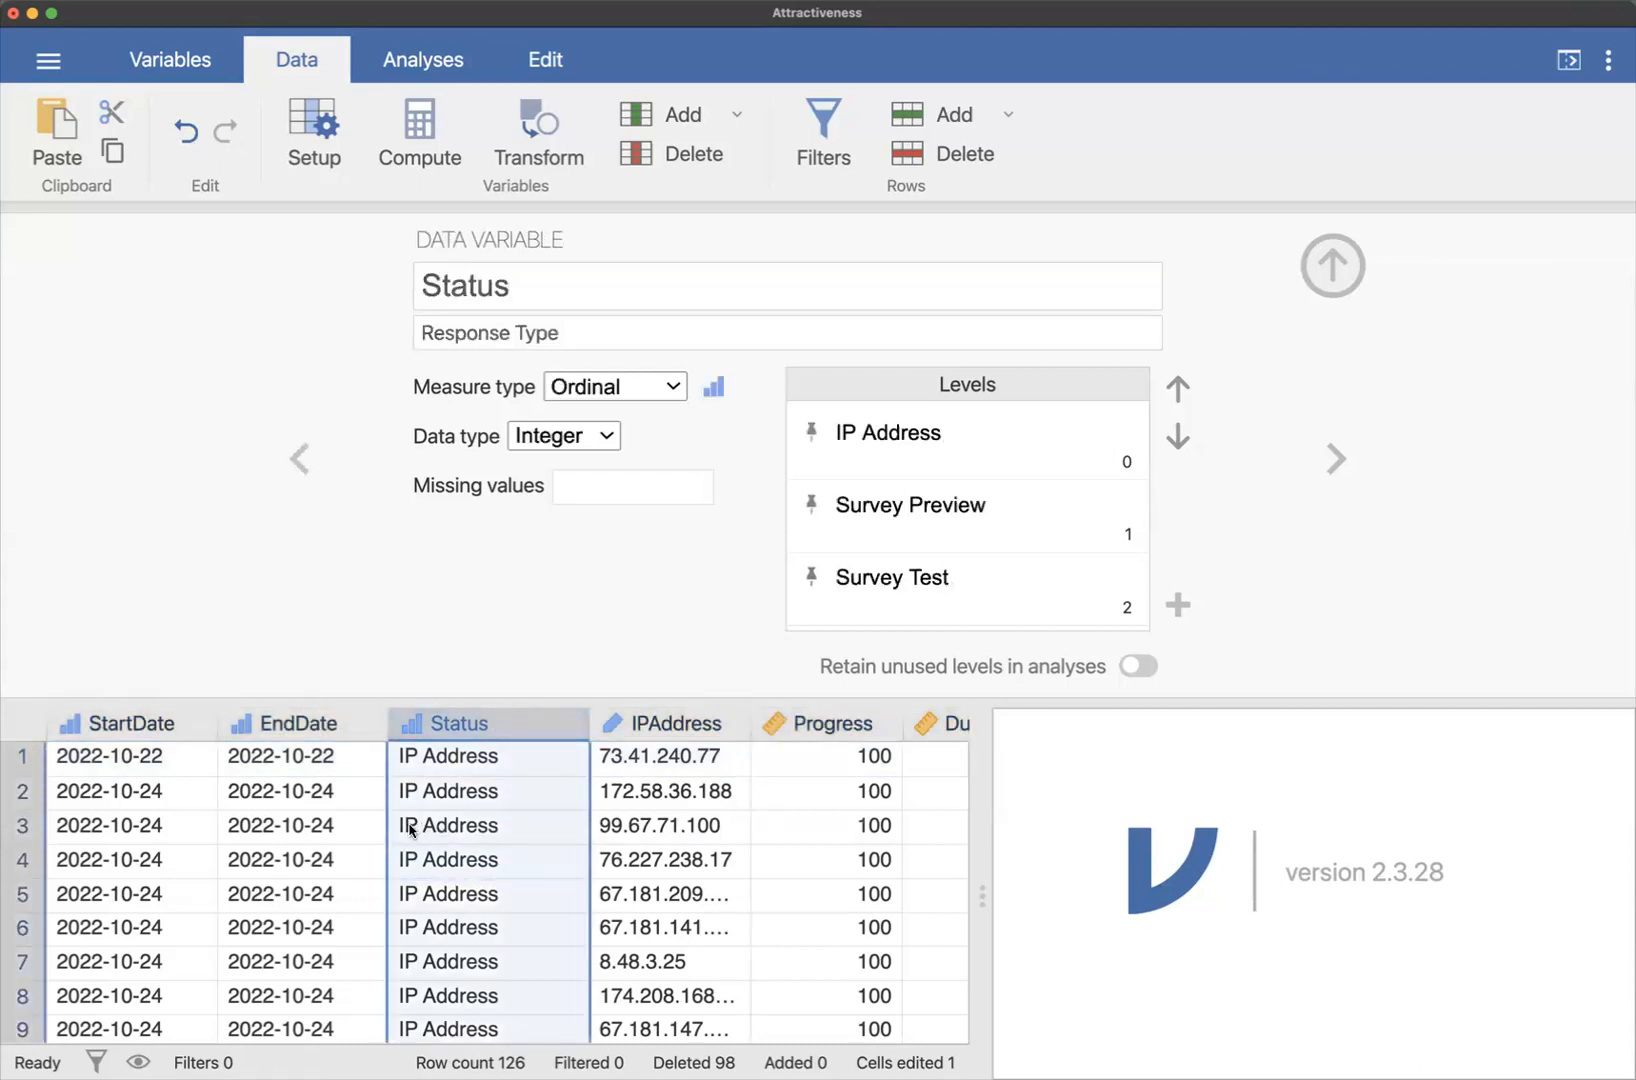
pyautogui.hscroll(5, 407, 825)
pyautogui.hscroll(4, 407, 825)
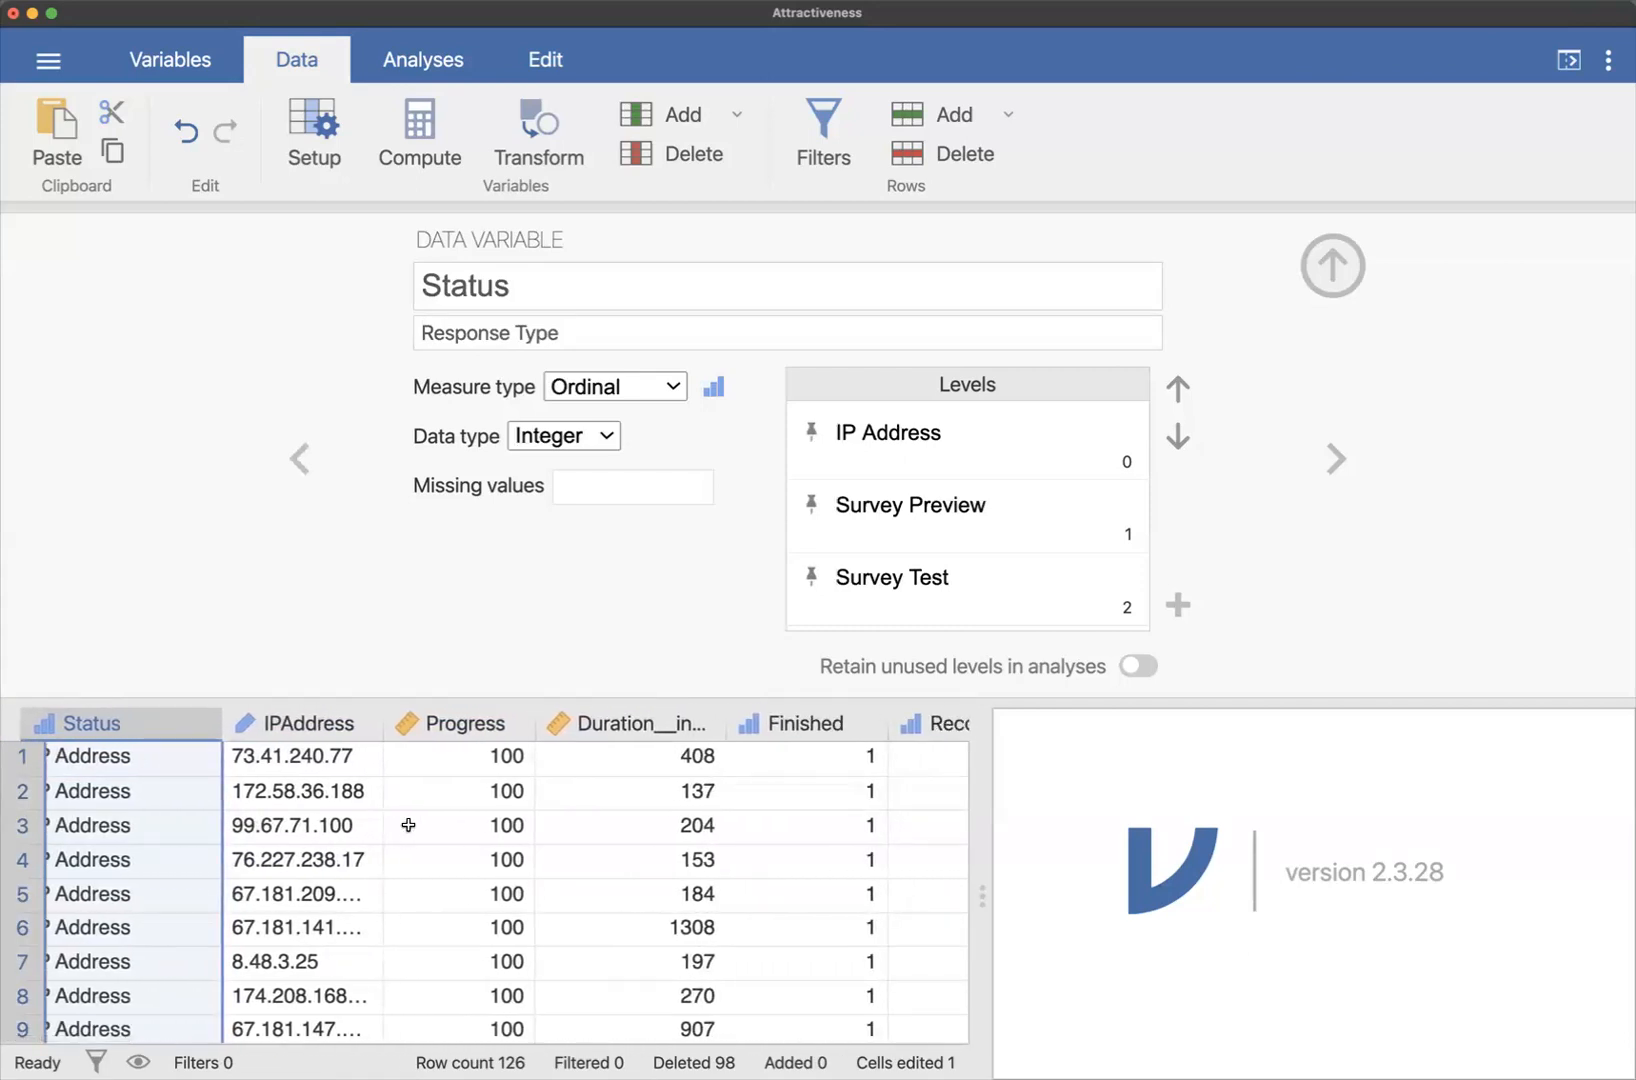
pyautogui.hscroll(3, 408, 825)
pyautogui.click(208, 722)
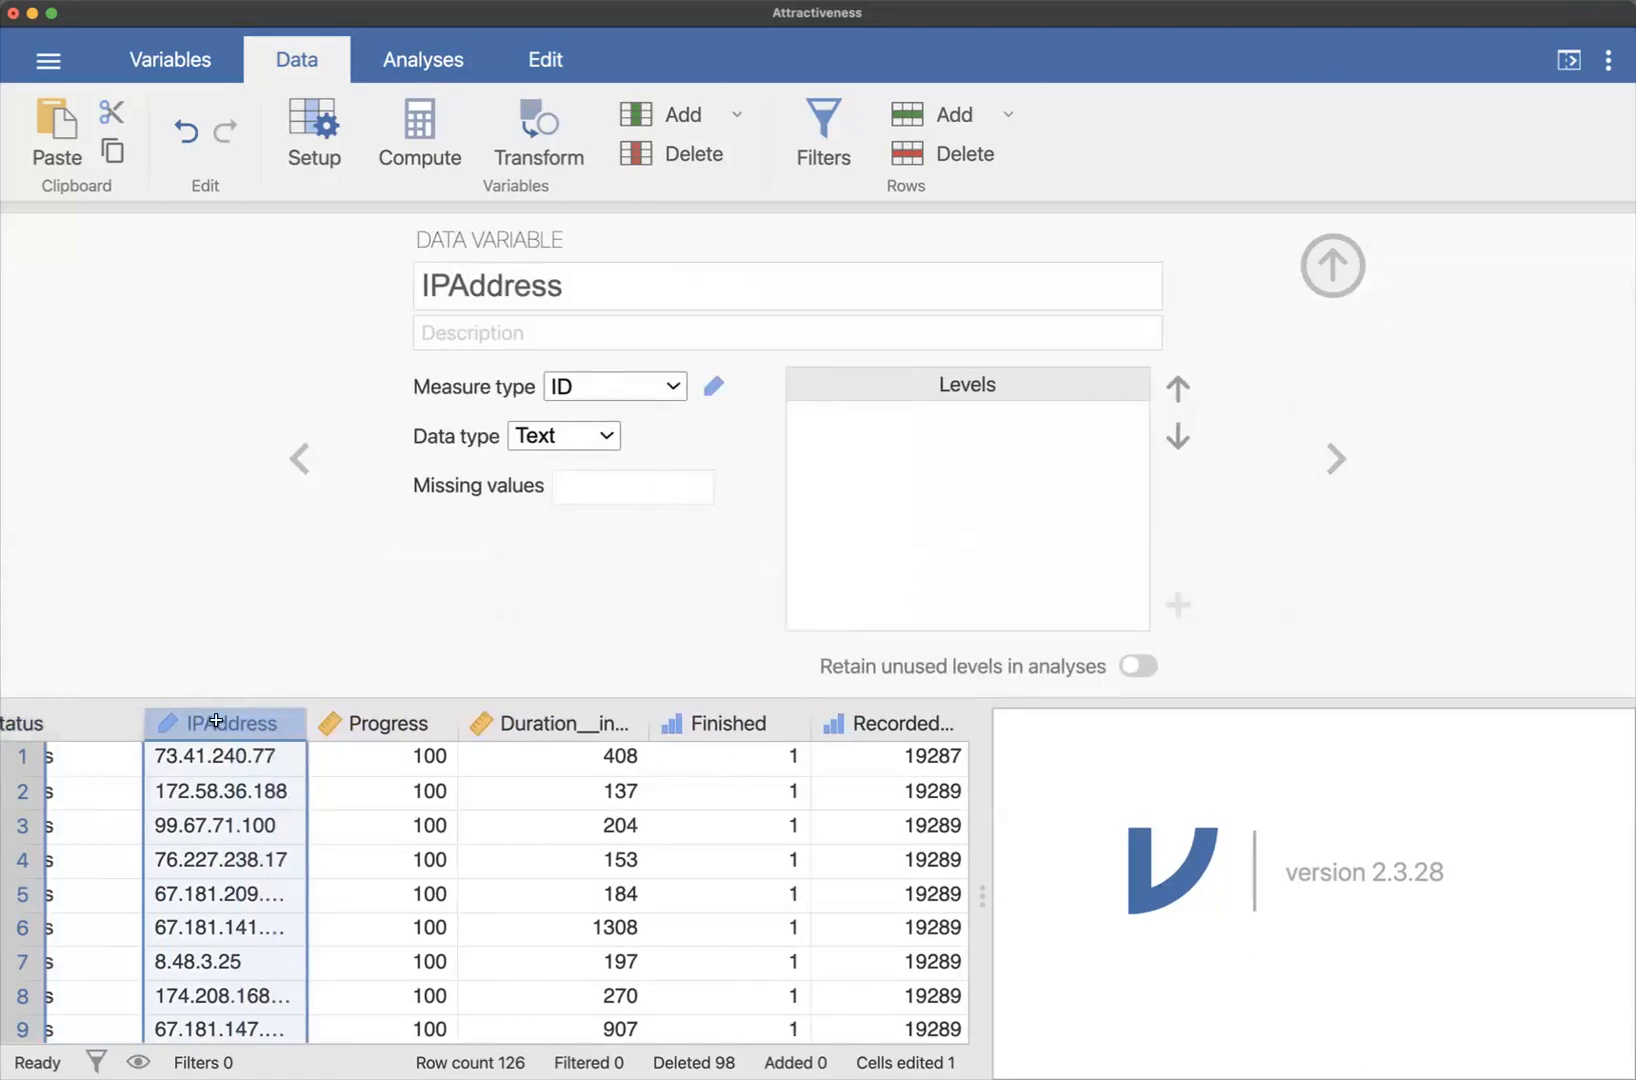
pyautogui.rightClick(221, 724)
pyautogui.click(345, 924)
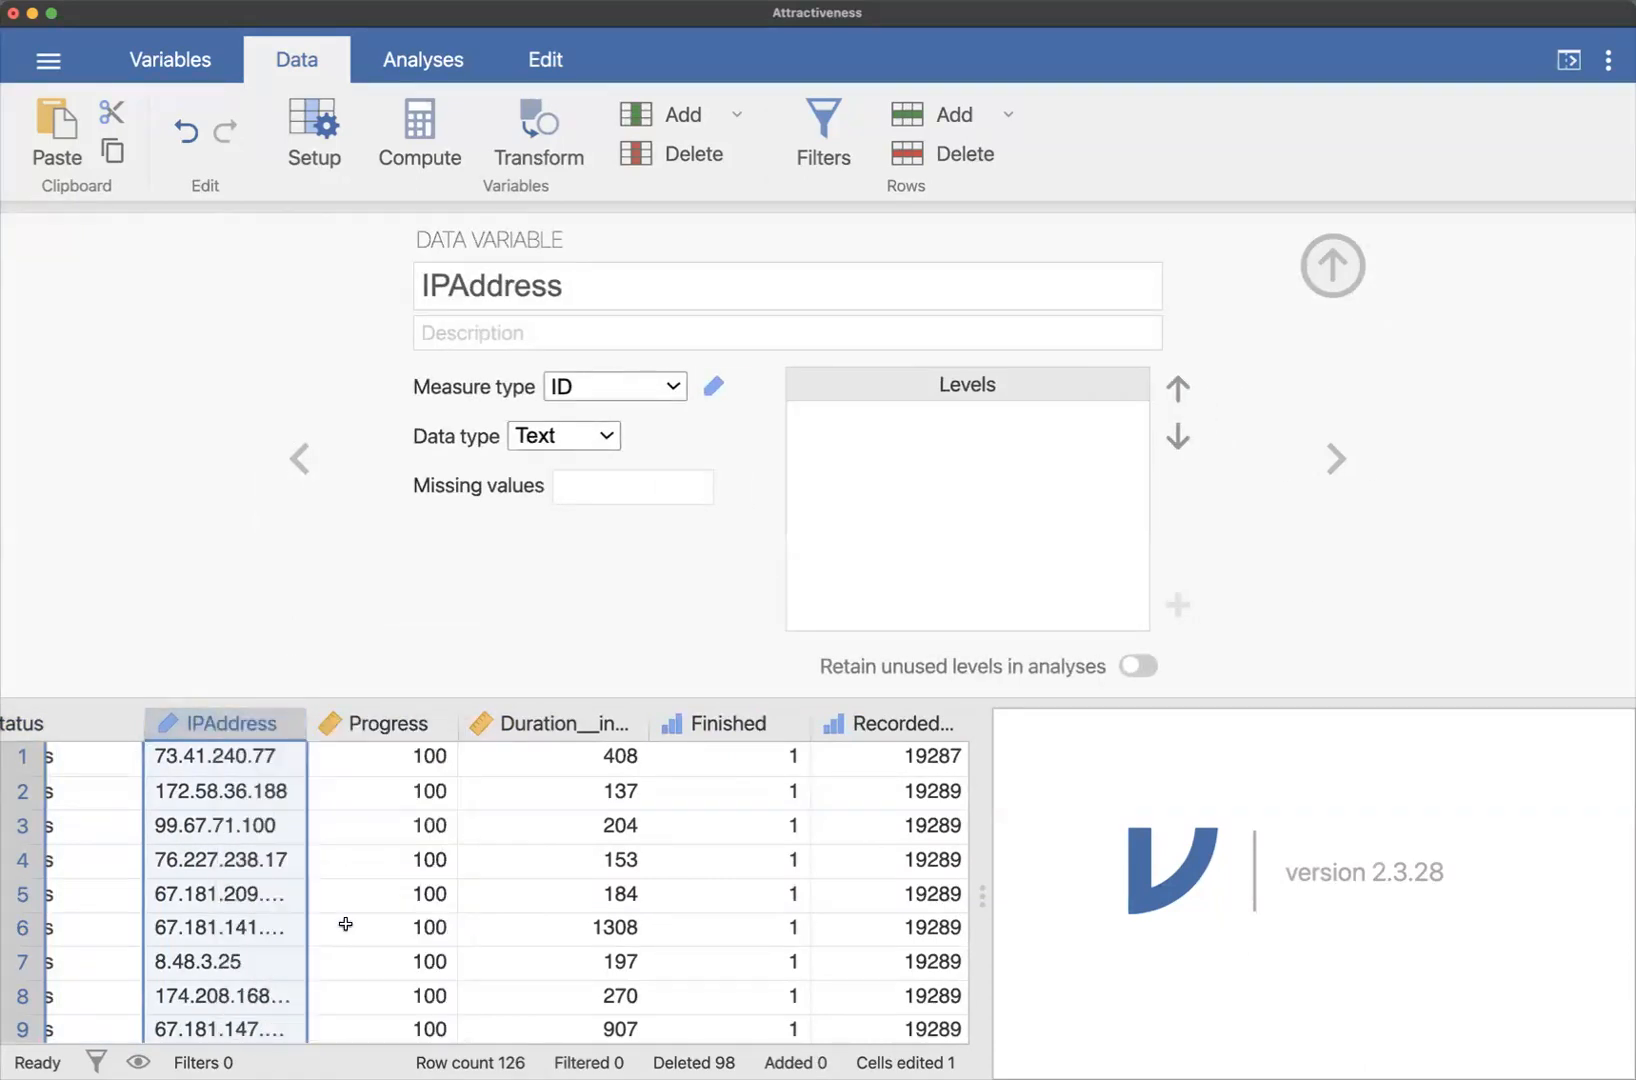
pyautogui.click(703, 307)
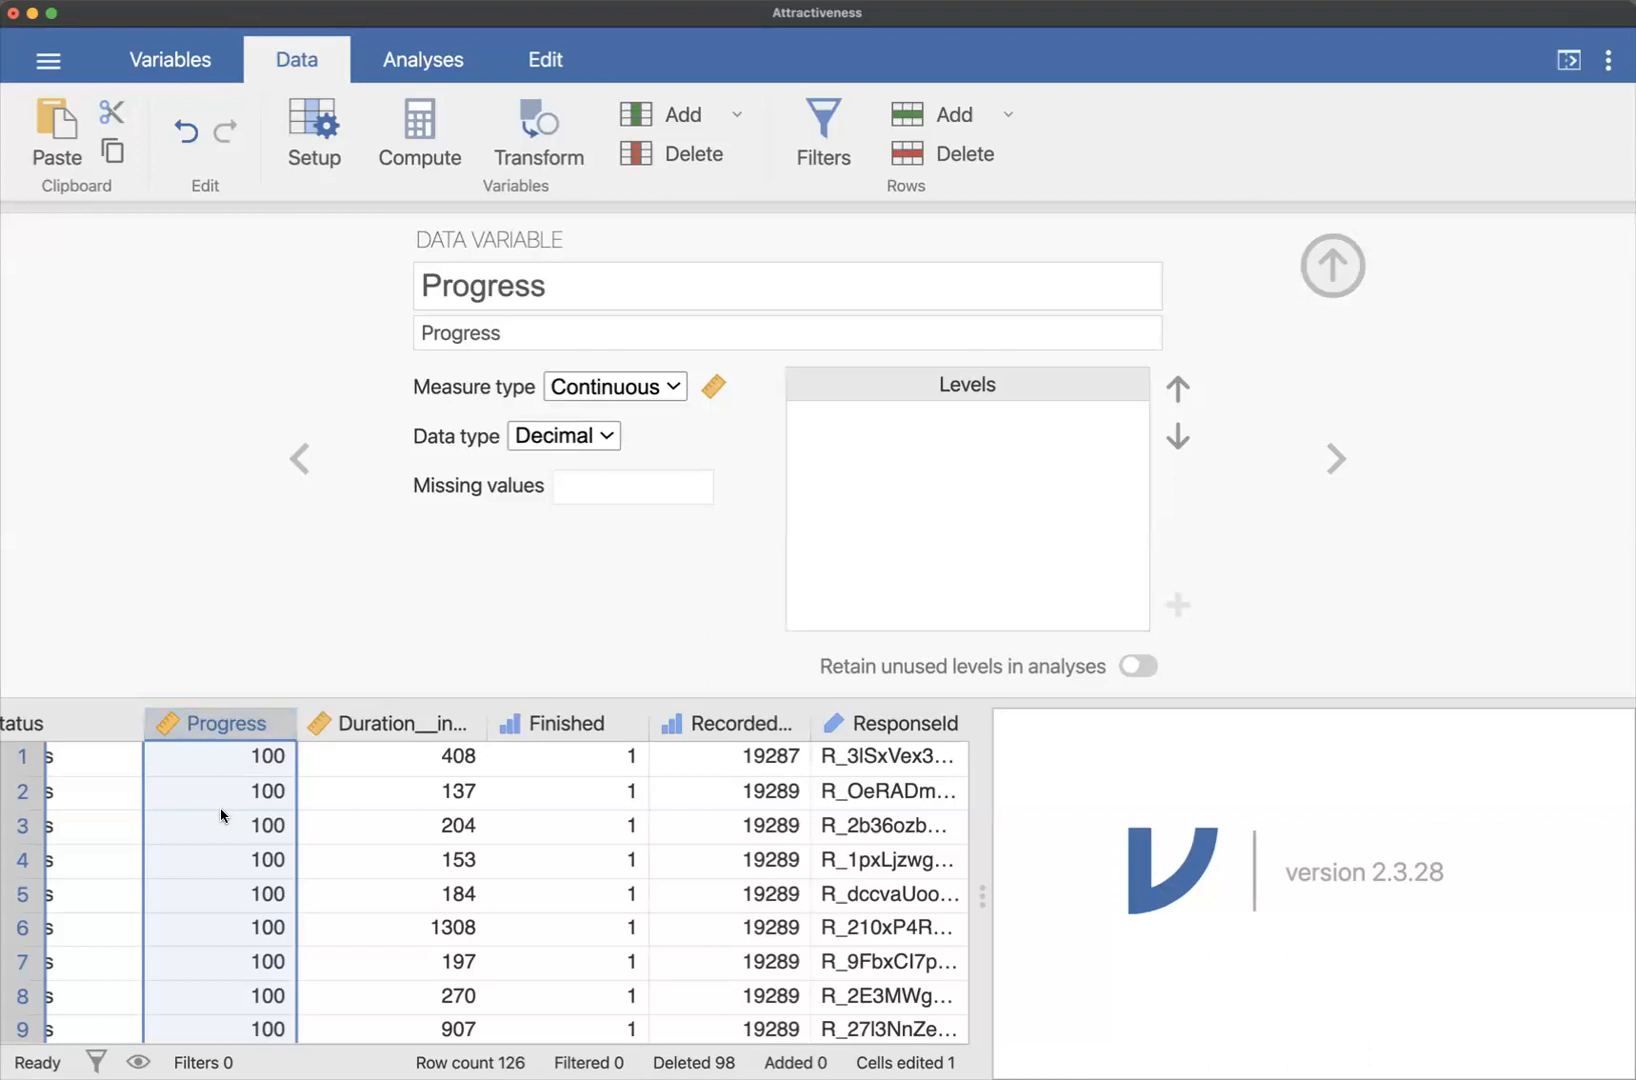
# Examine the Progress values and the settings of the Duration__in_seconds_ variable
pyautogui.scroll(-3, 222, 815)
pyautogui.scroll(-3, 222, 815)
pyautogui.scroll(5, 222, 815)
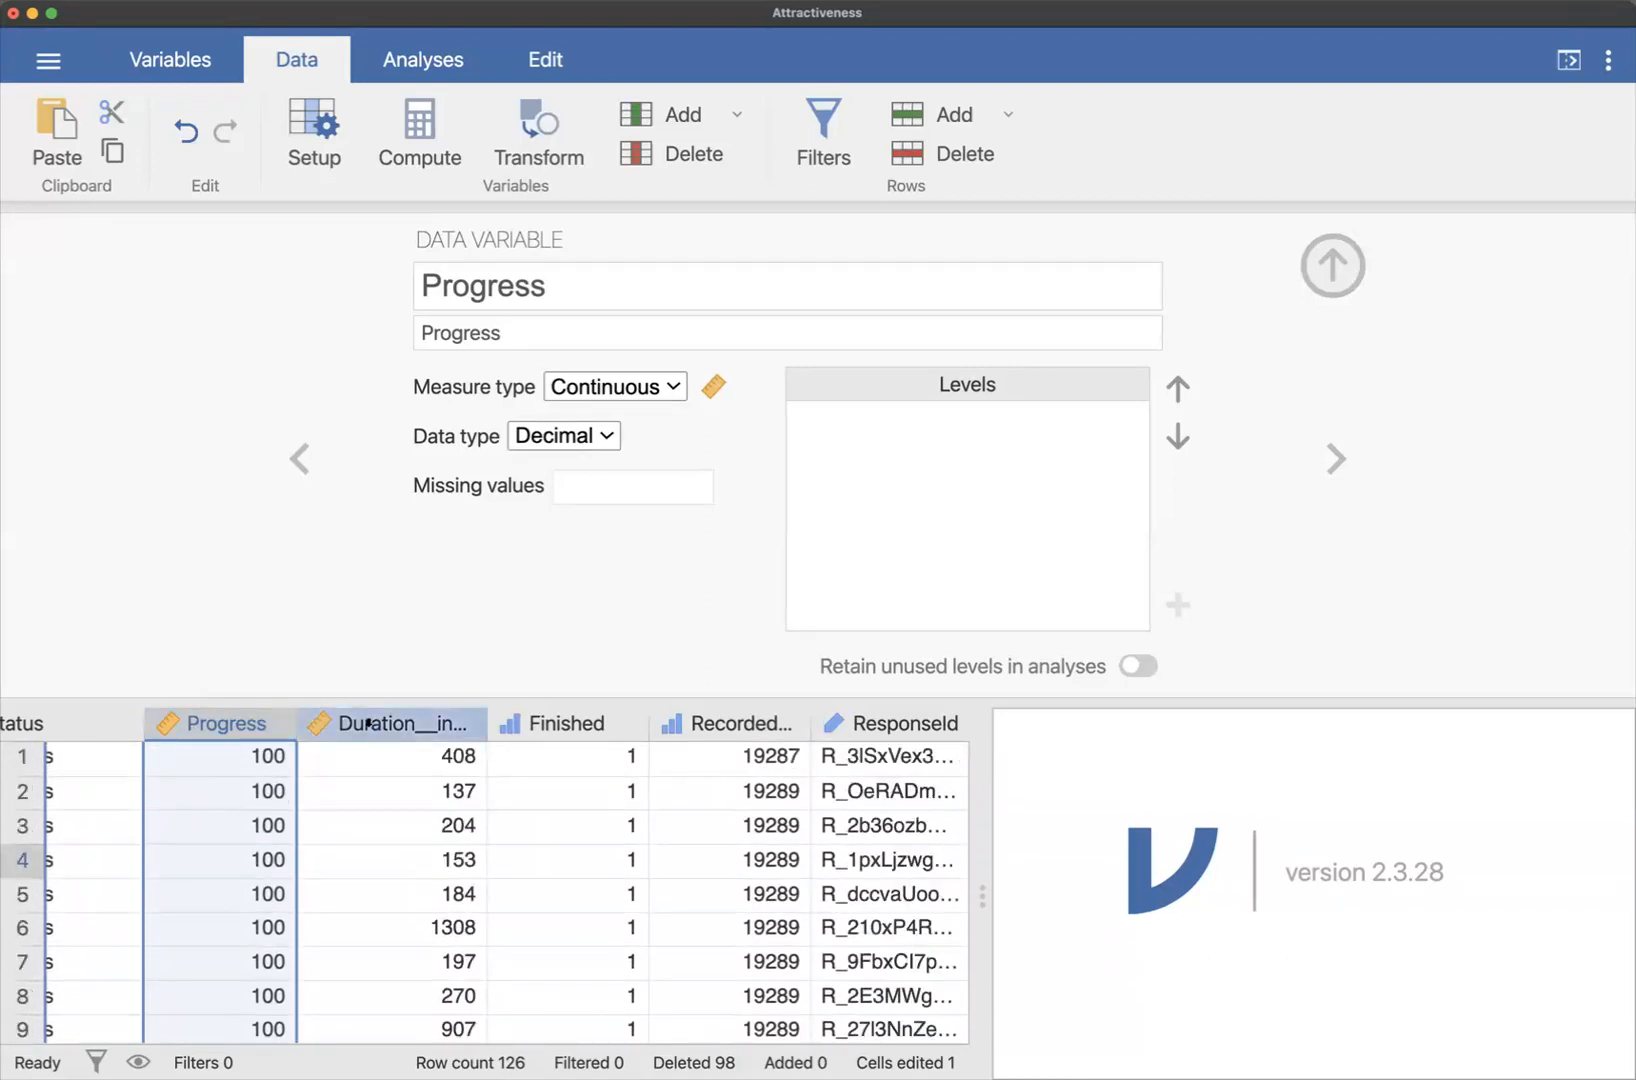
pyautogui.click(368, 722)
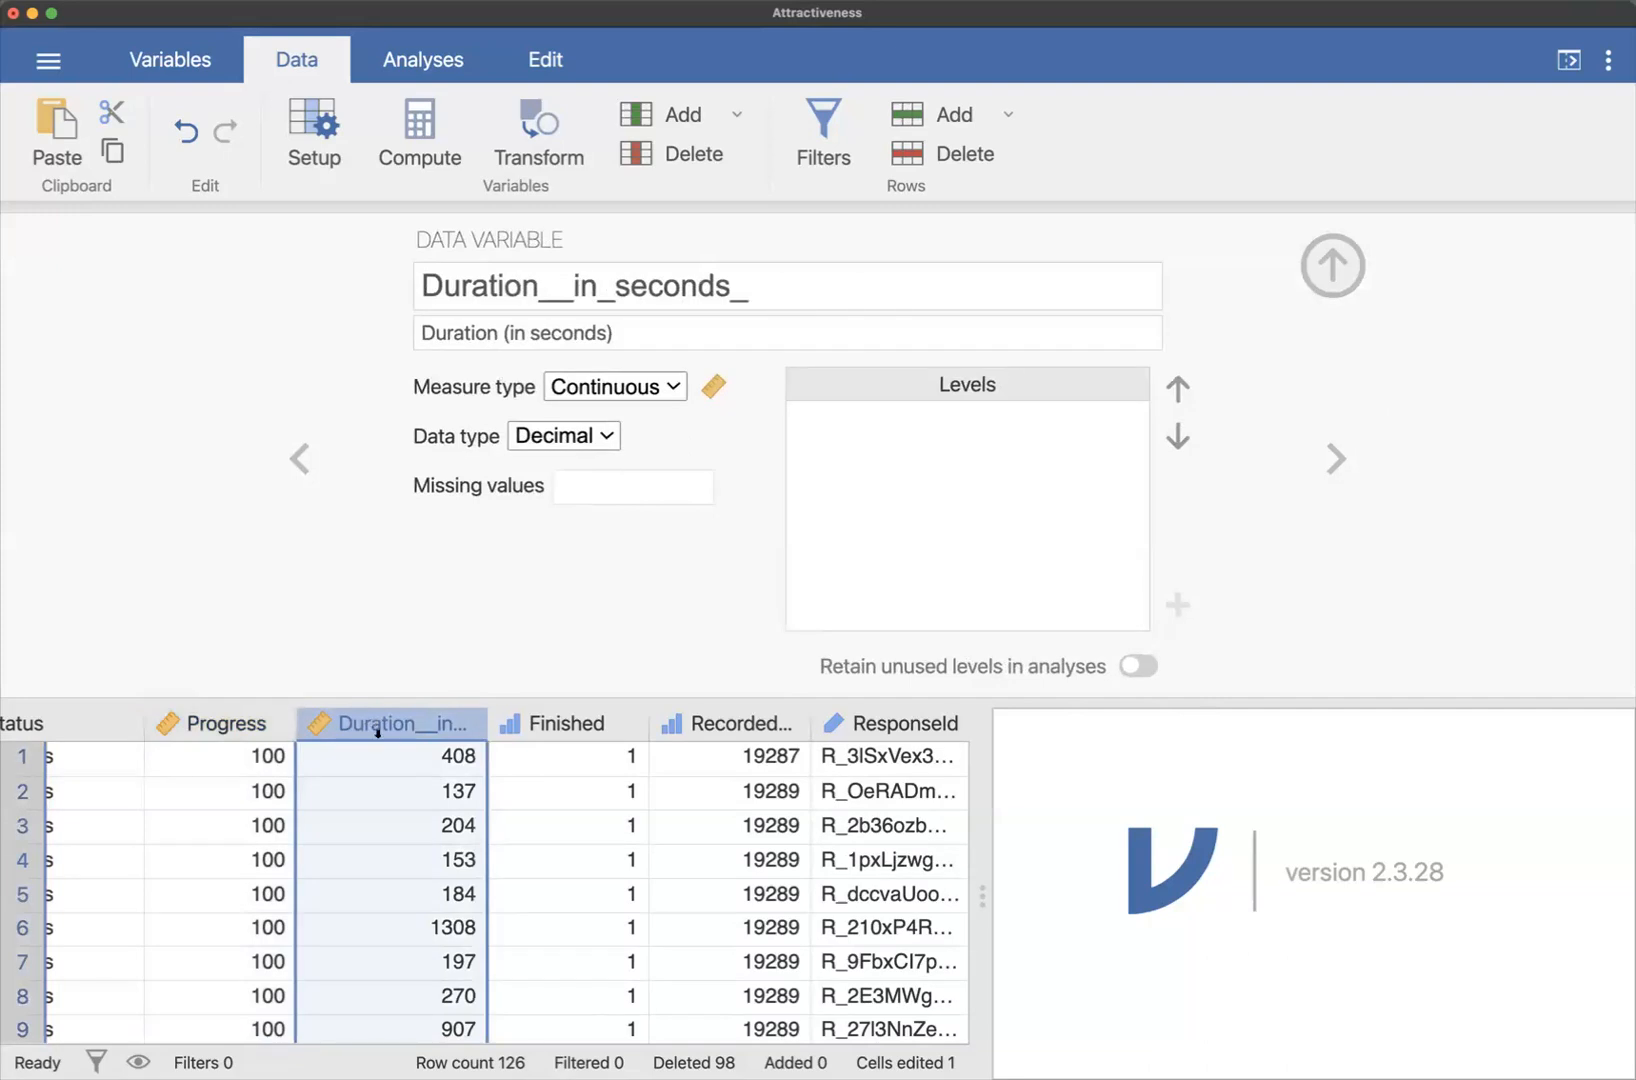
pyautogui.hscroll(2, 393, 775)
pyautogui.hscroll(2, 392, 775)
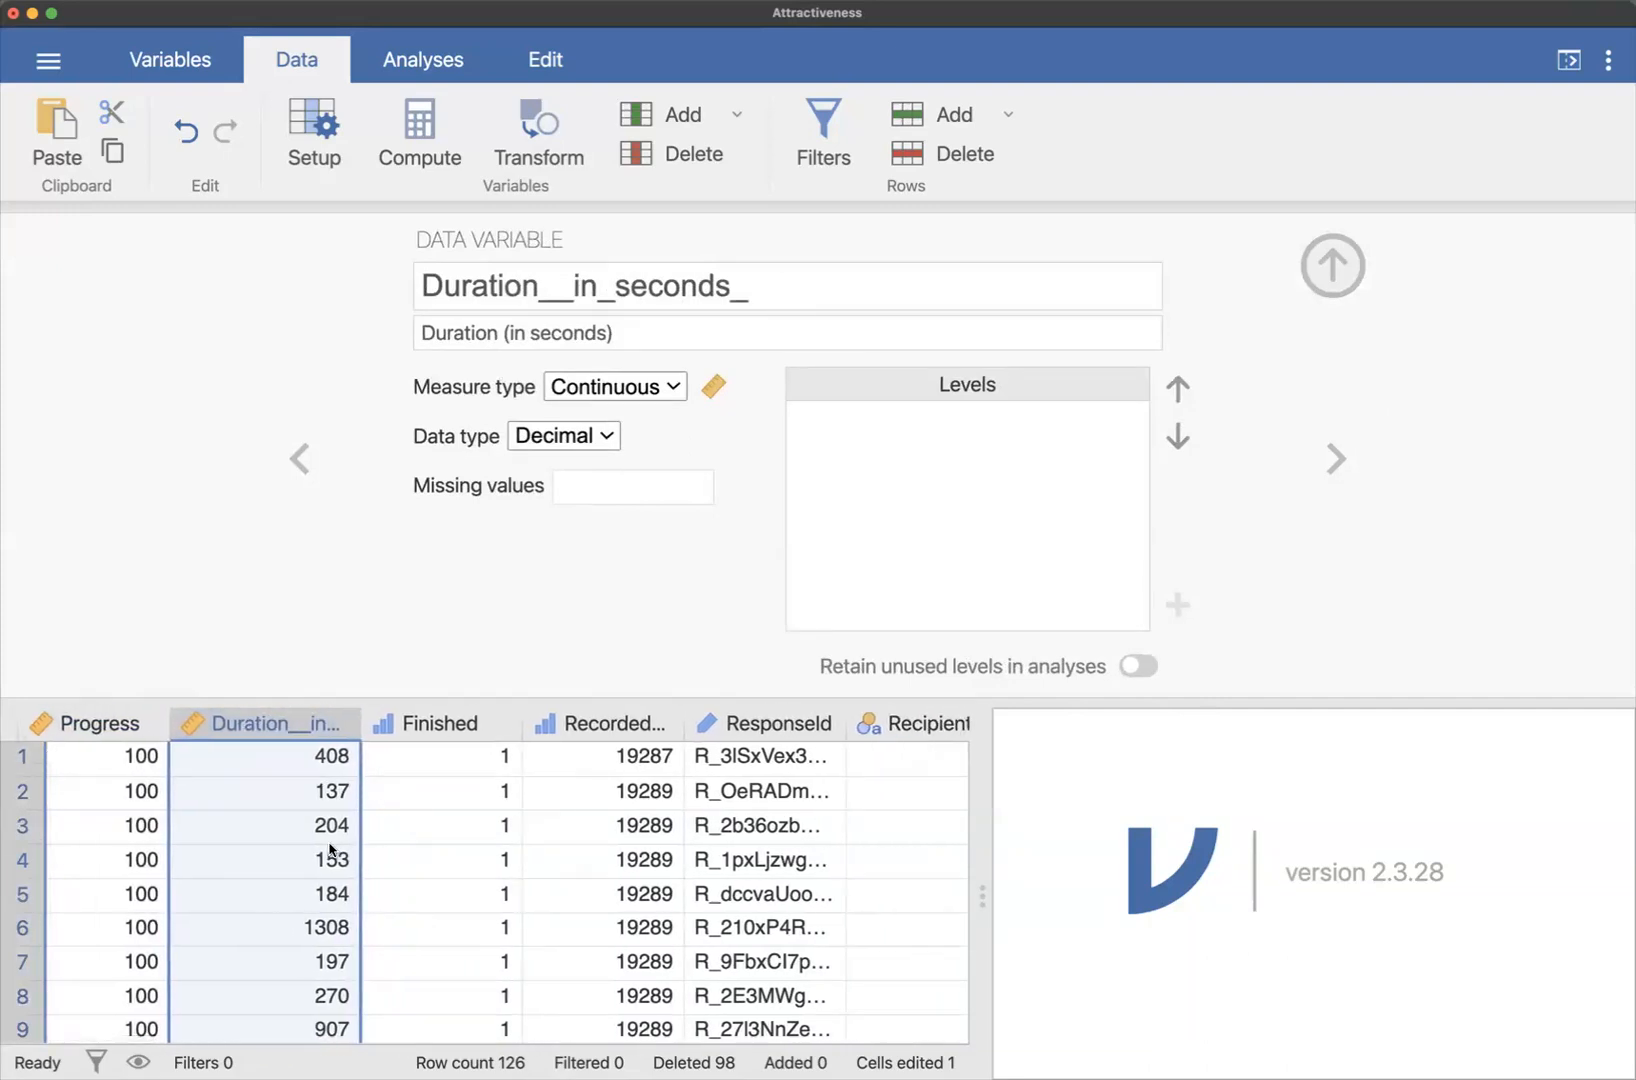
# Delete the 11 consecutive survey metadata columns from Finished through the user language column before Q1
pyautogui.click(442, 727)
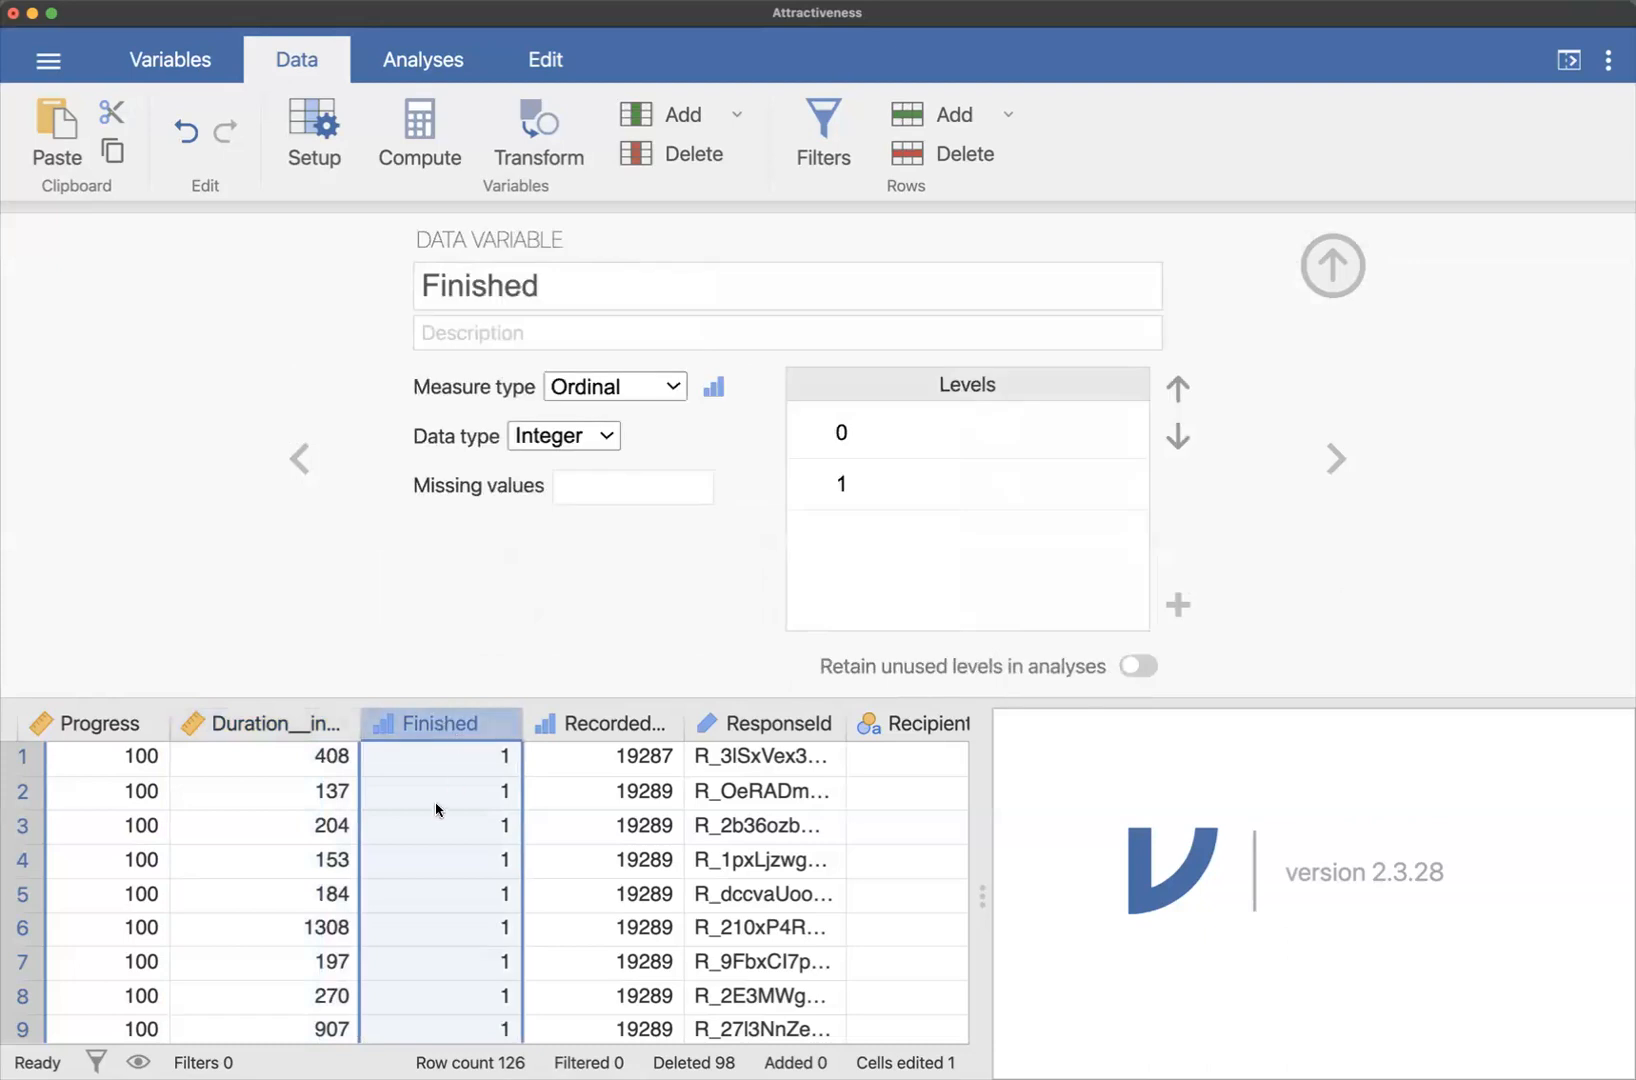
pyautogui.hscroll(3, 791, 835)
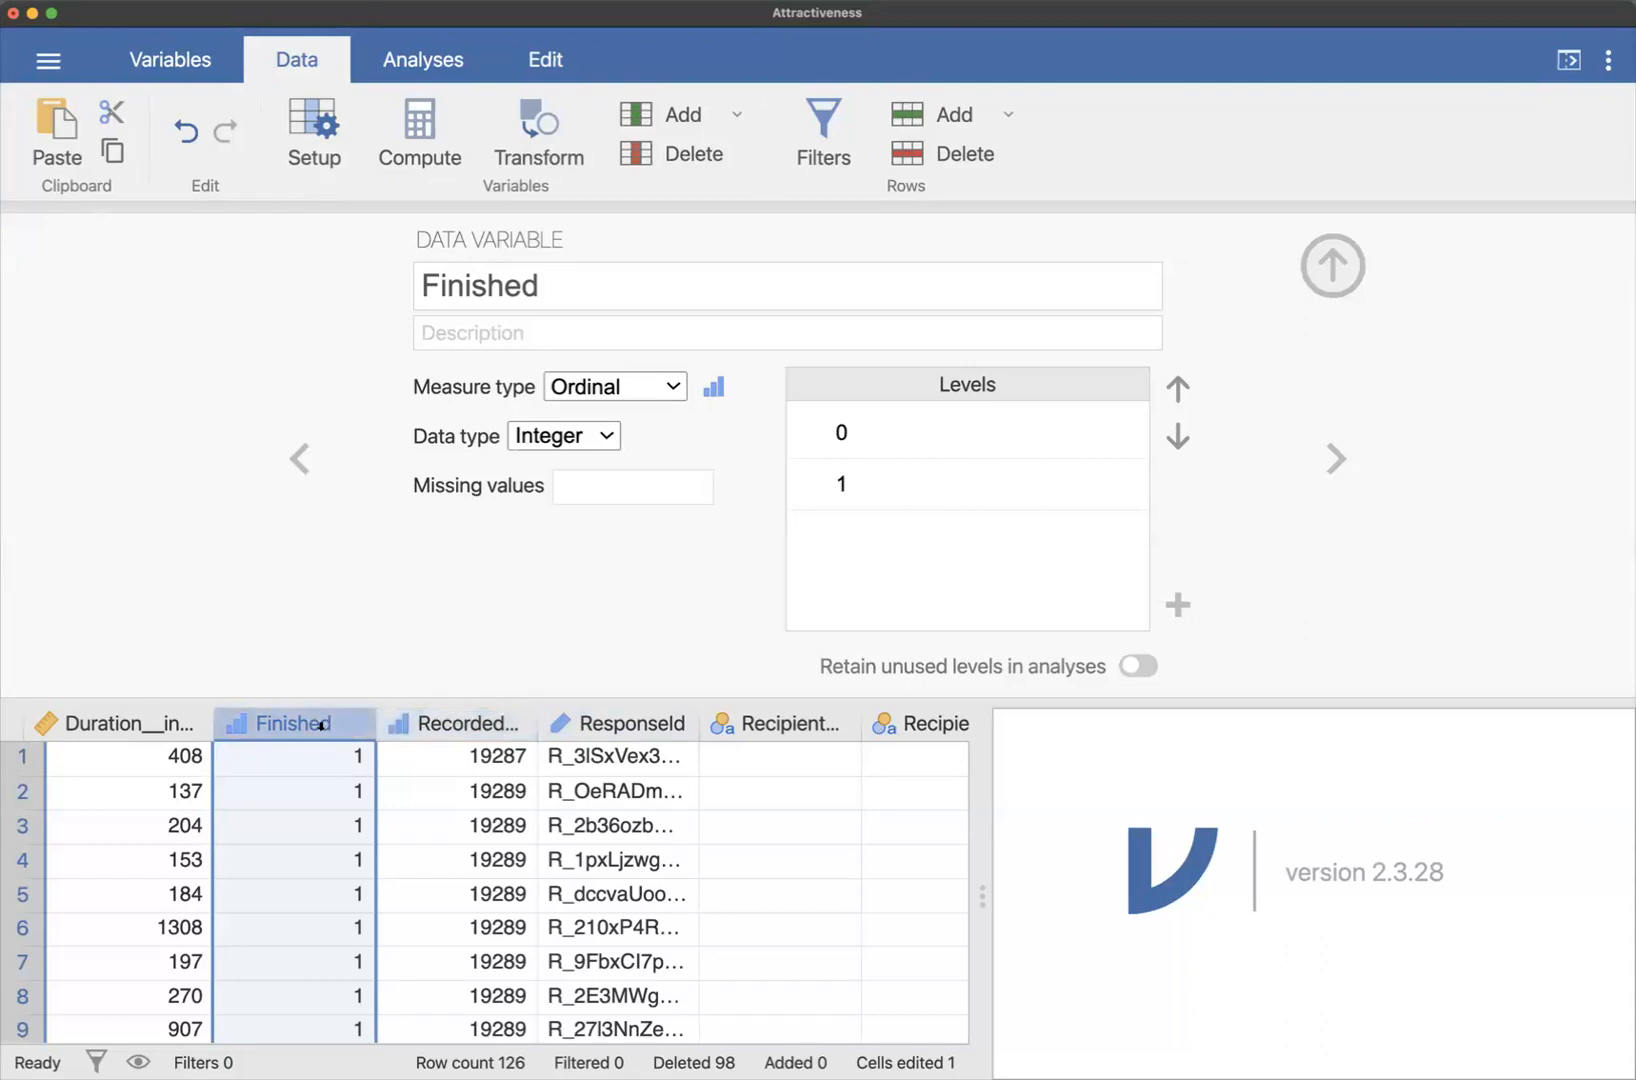
pyautogui.hscroll(3, 437, 816)
pyautogui.hscroll(15, 443, 814)
pyautogui.hscroll(5, 461, 815)
pyautogui.hscroll(-5, 461, 815)
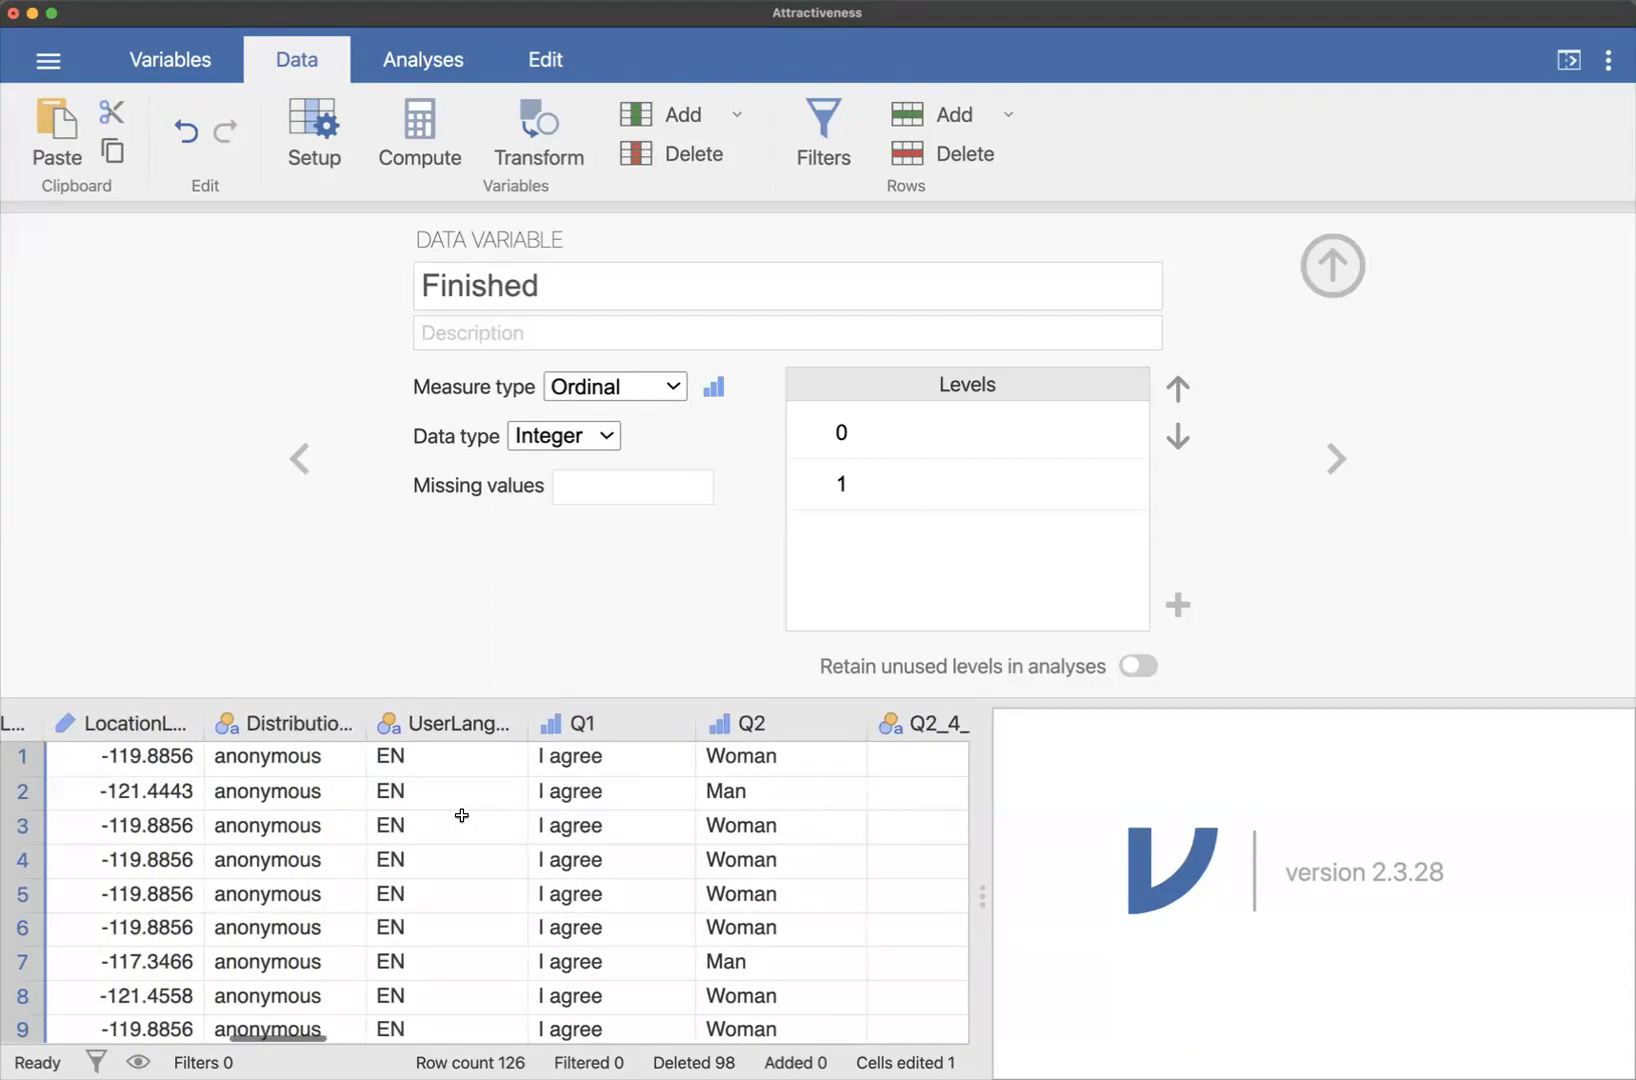
pyautogui.hscroll(-3, 461, 815)
pyautogui.keyDown('shift'); pyautogui.click(604, 724); pyautogui.keyUp('shift')
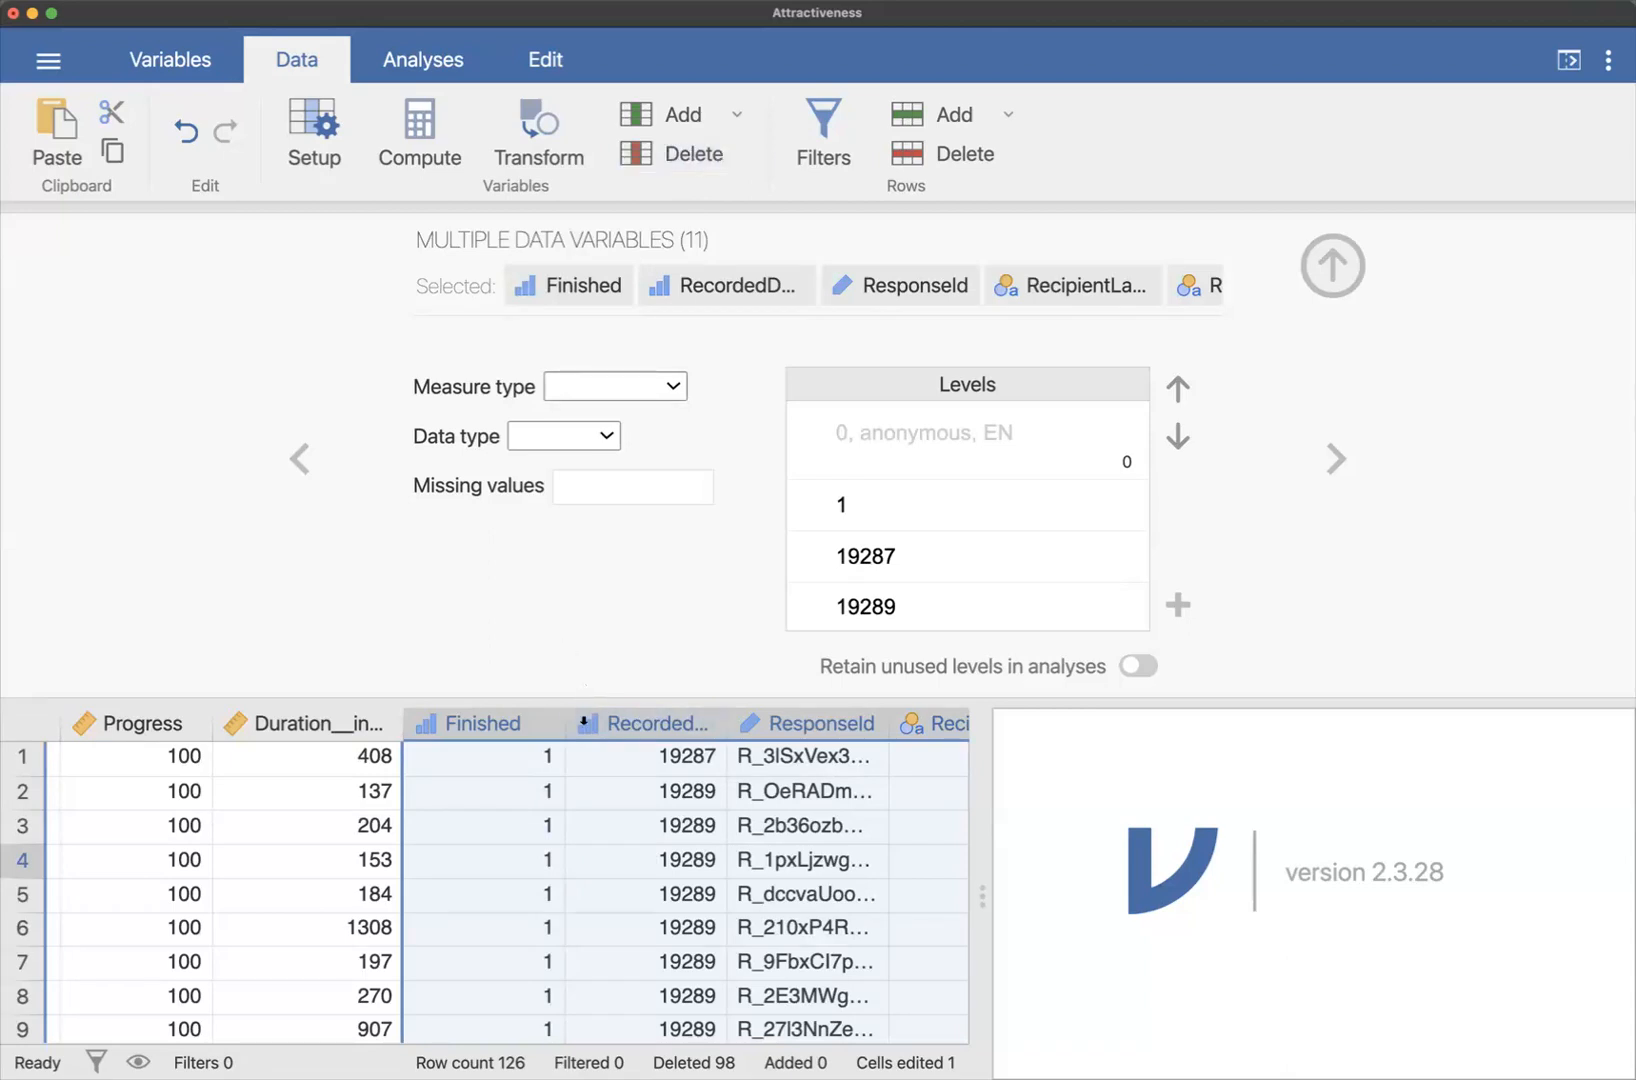
pyautogui.click(687, 157)
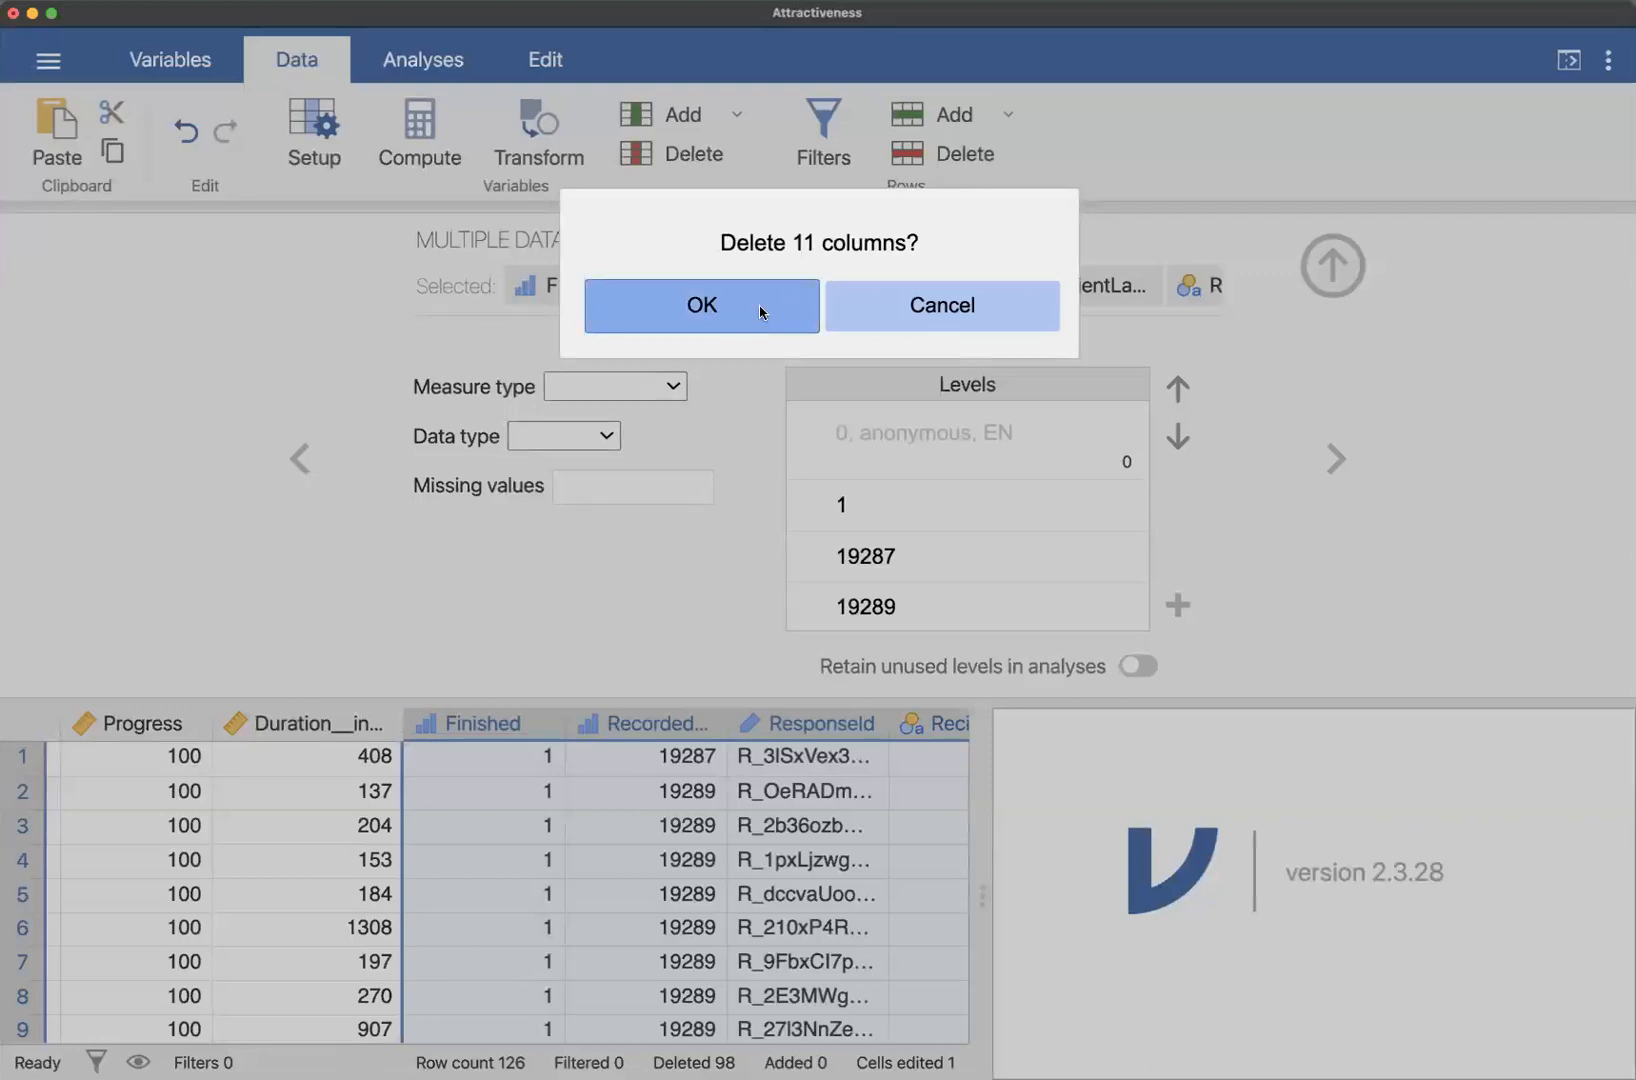
pyautogui.click(708, 310)
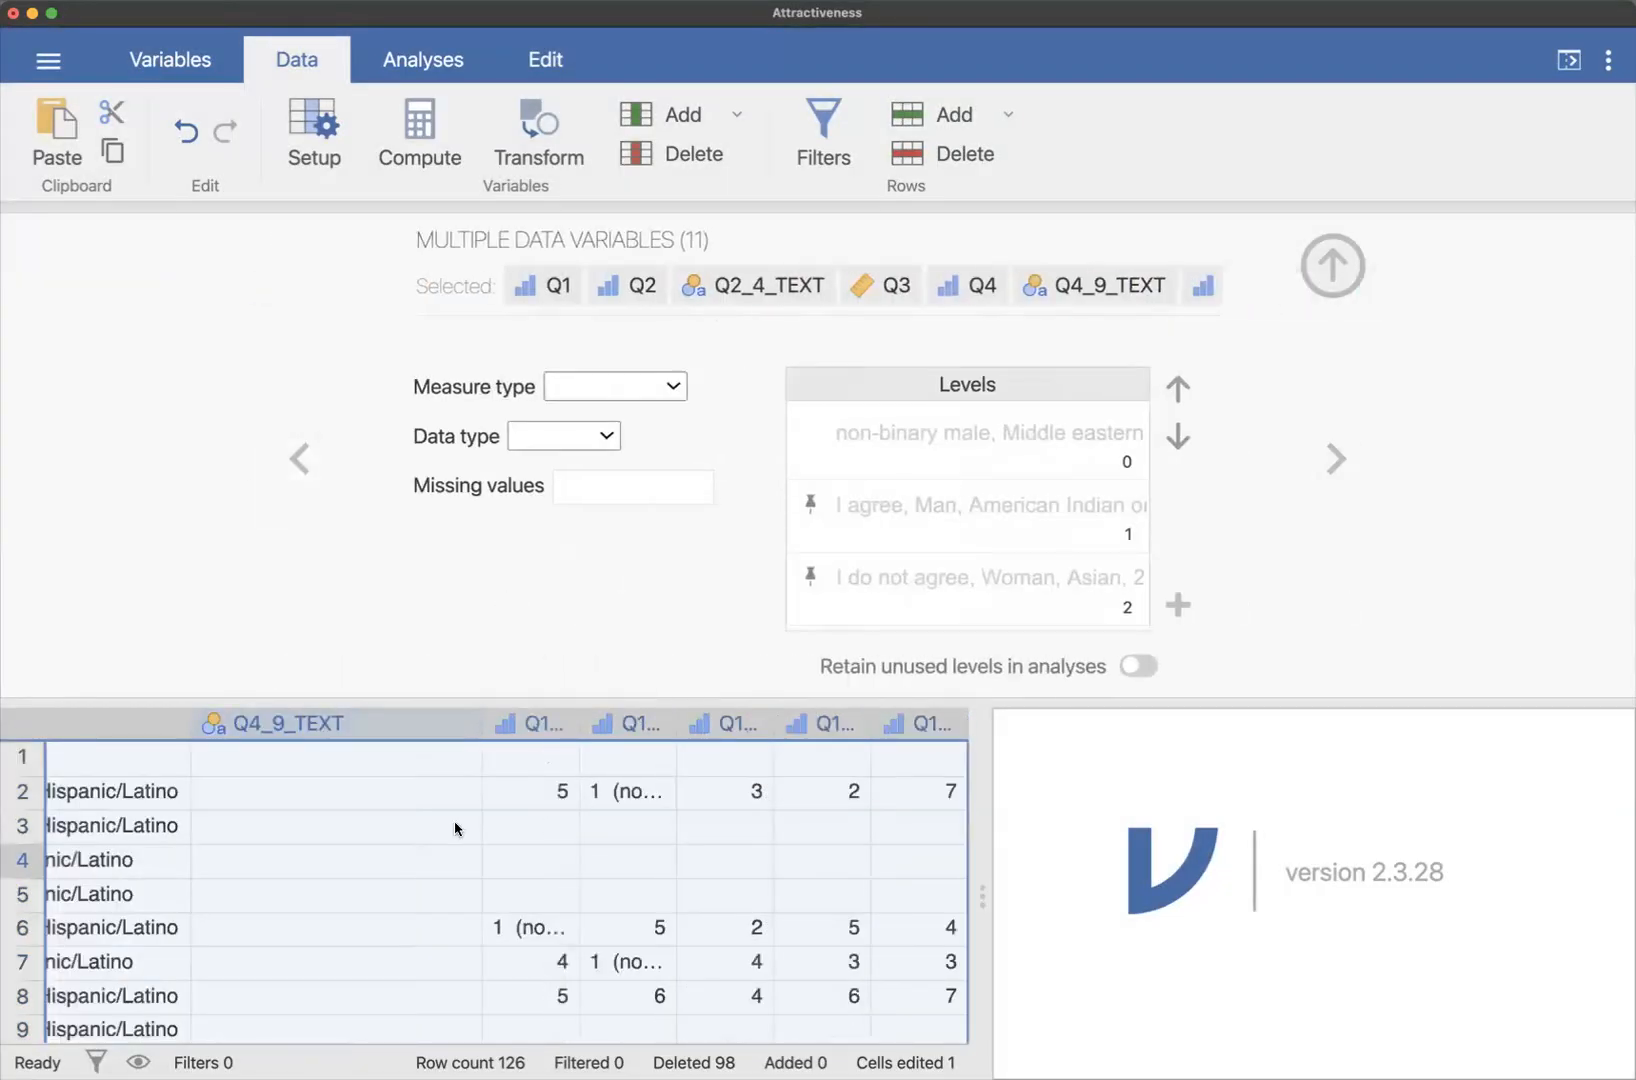
# Check the variables around the deleted columns, viewing the settings of Duration__in_seconds_ and Q1
pyautogui.hscroll(-5, 456, 828)
pyautogui.hscroll(-5, 455, 828)
pyautogui.hscroll(3, 453, 825)
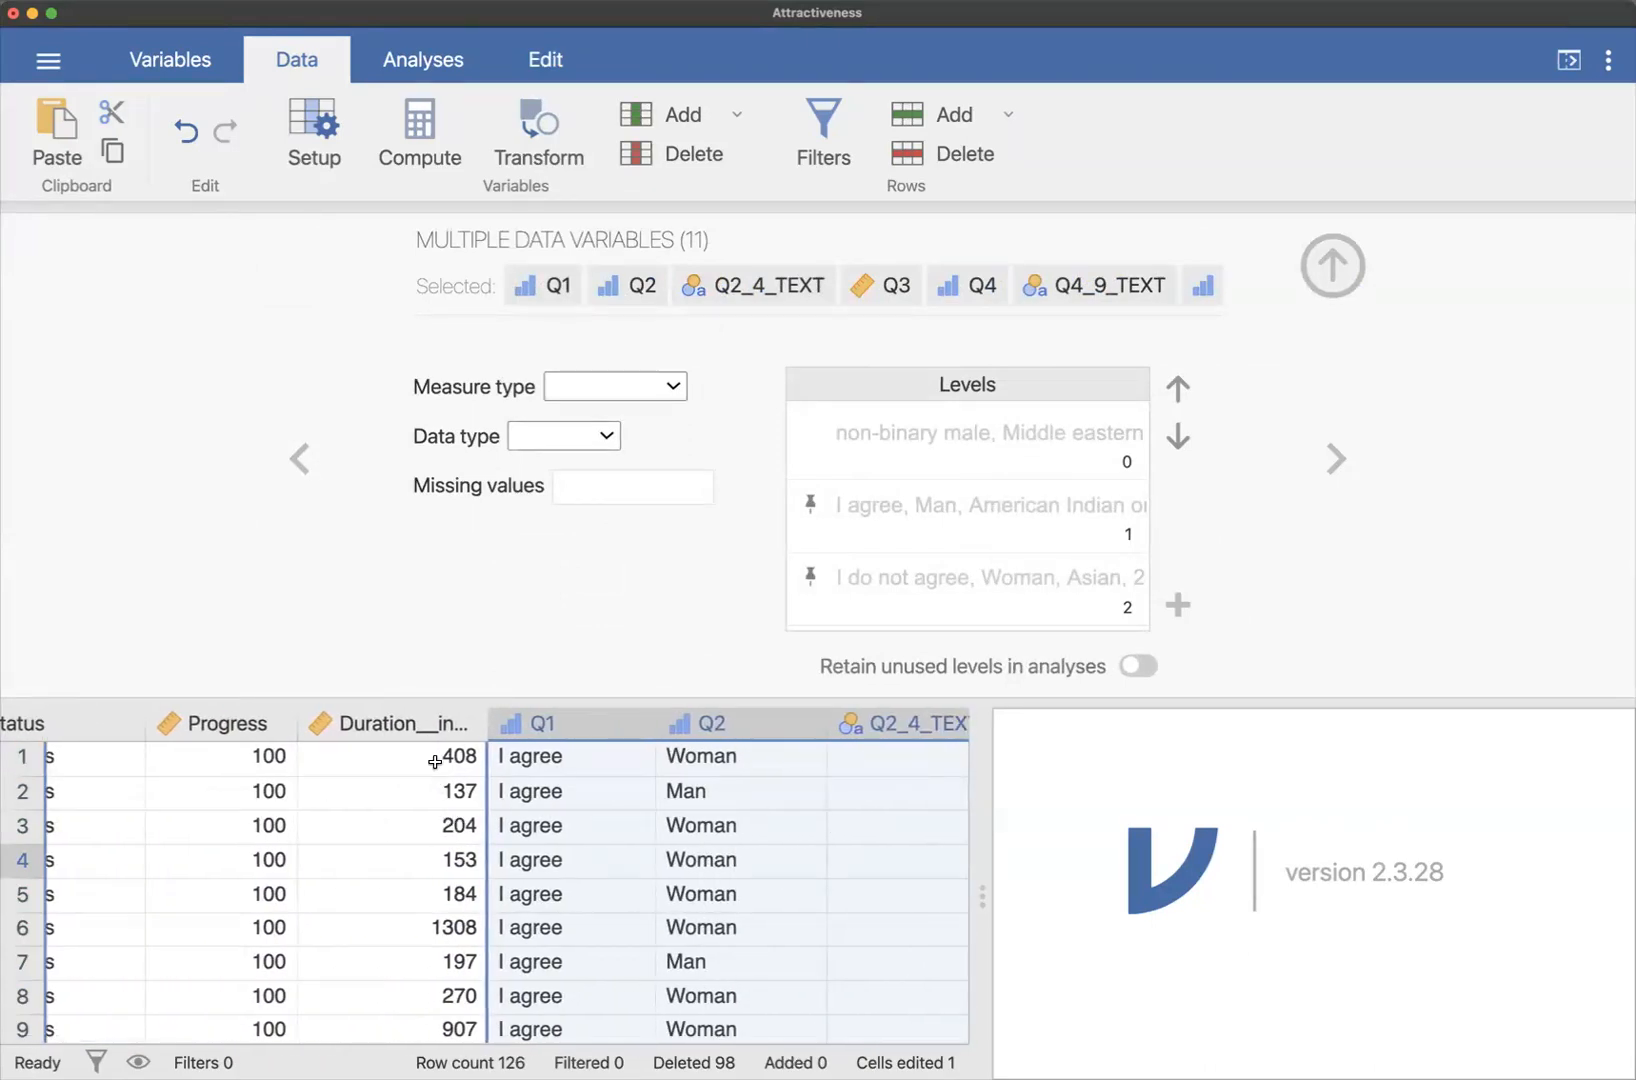
pyautogui.click(440, 756)
pyautogui.click(432, 722)
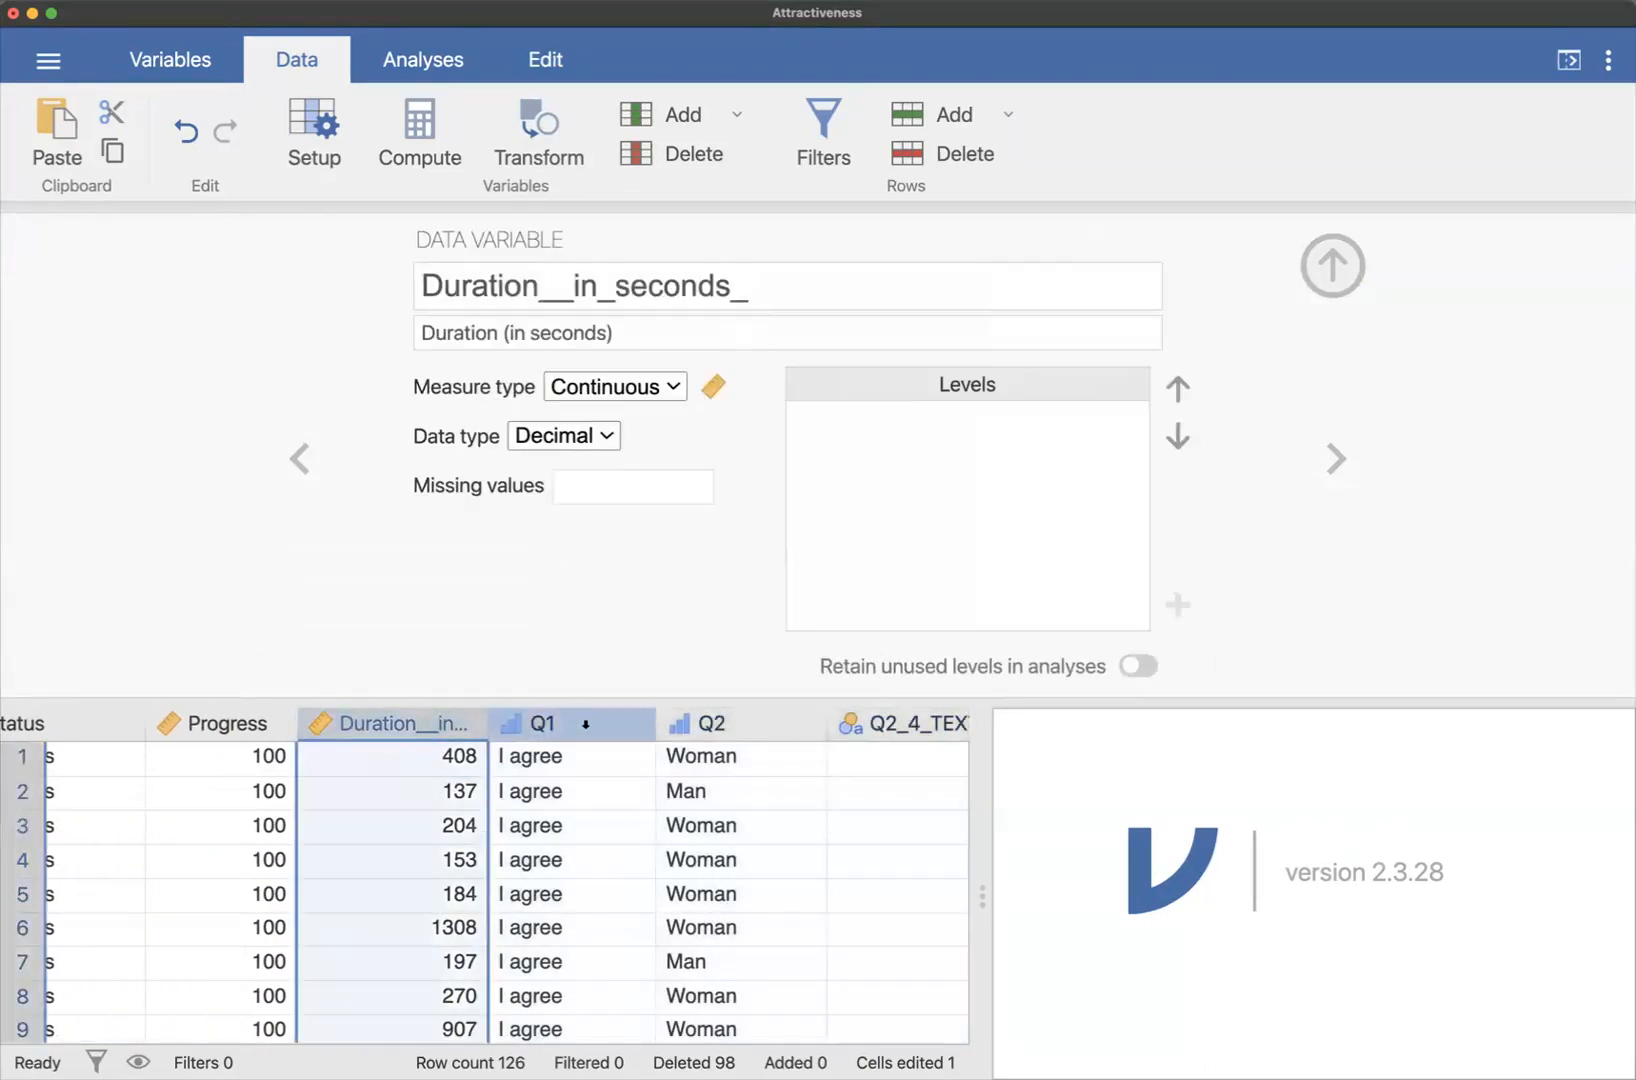
pyautogui.click(585, 724)
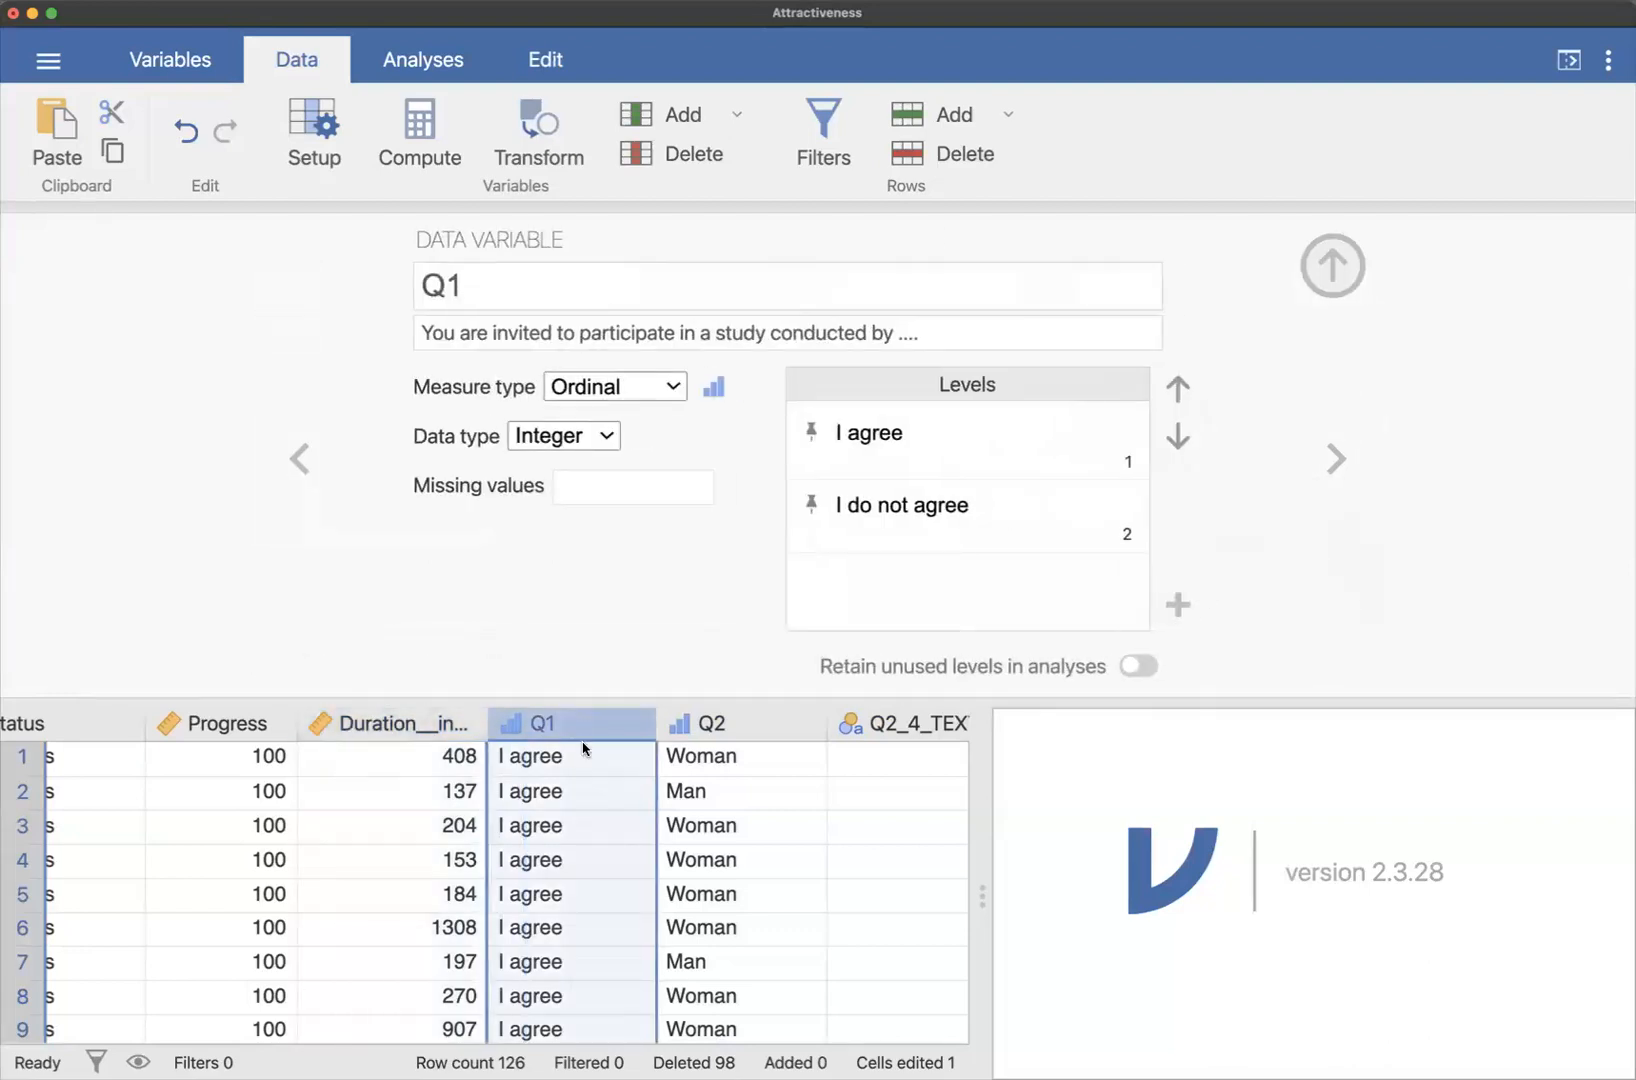